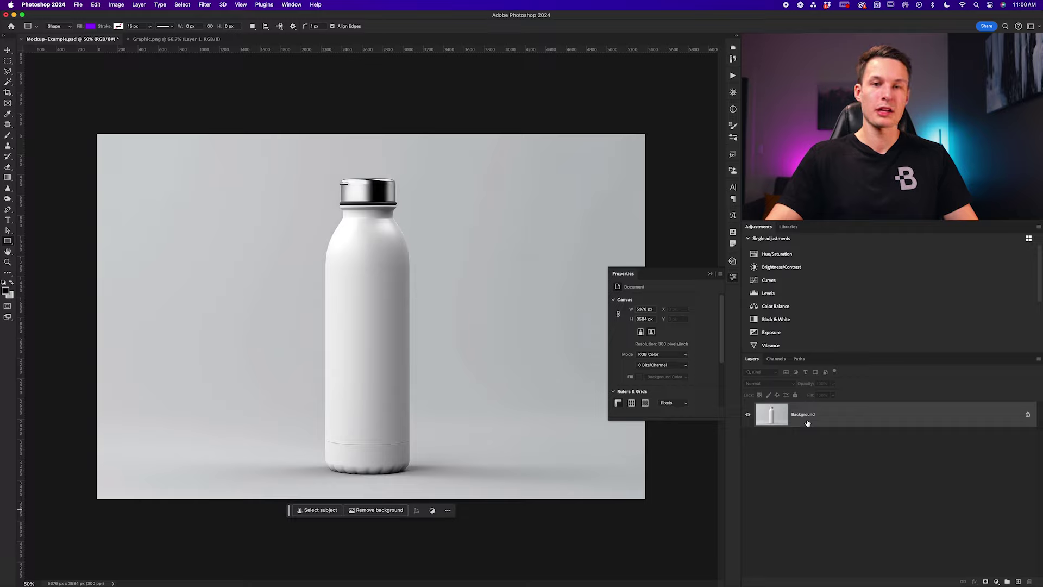
Load the RGB composite channel's bright areas as a selection and copy them from the Background to a new layer
{"action": "mouse_move", "coordinate": [807, 423]}
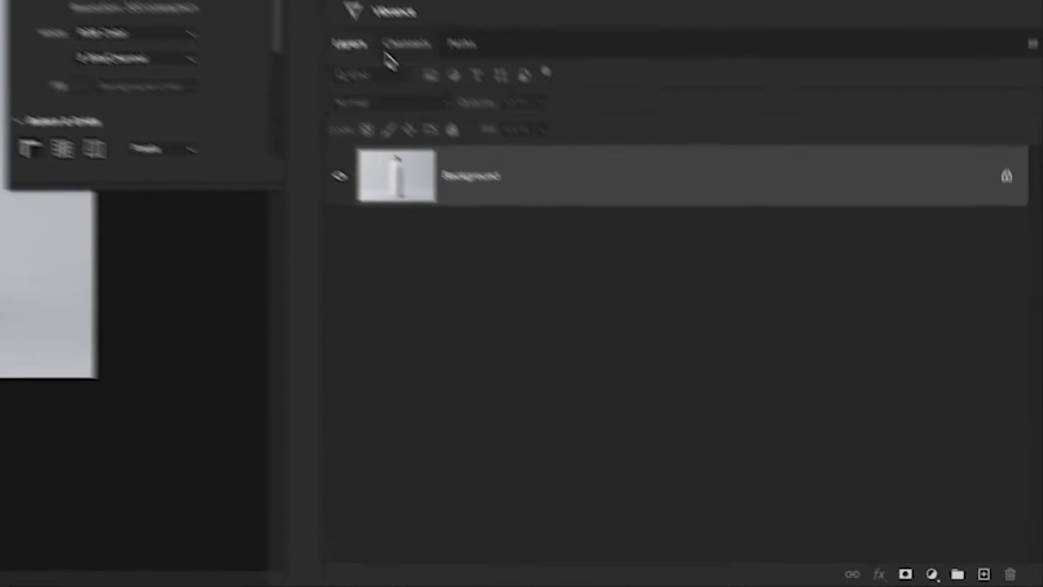
{"action": "left_click", "coordinate": [775, 360]}
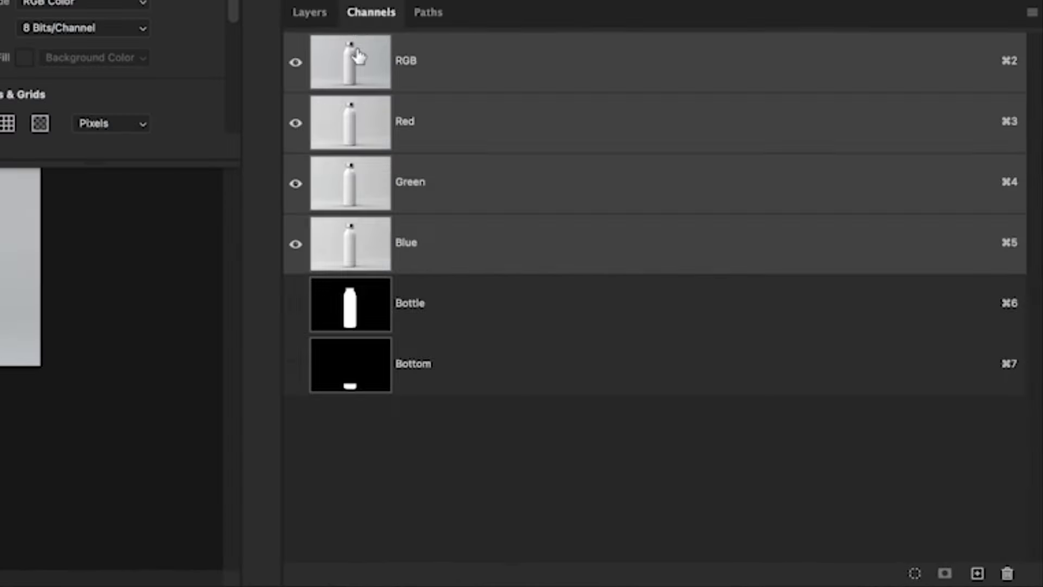
{"action": "mouse_move", "coordinate": [360, 62]}
{"action": "left_mouse_down"}
{"action": "mouse_move", "coordinate": [387, 76]}
{"action": "mouse_move", "coordinate": [363, 75]}
{"action": "left_mouse_up"}
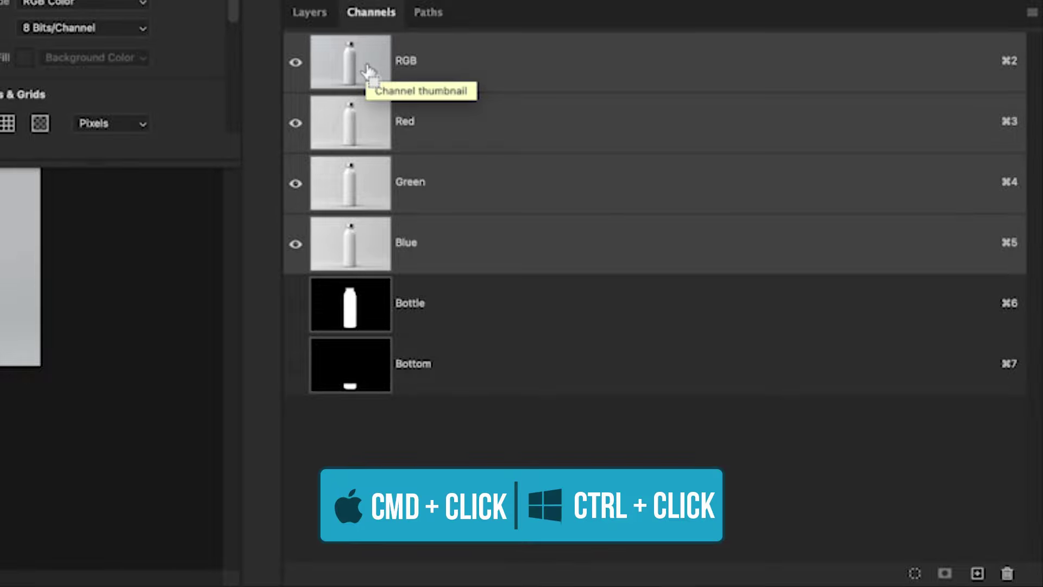
{"action": "left_click", "coordinate": [368, 70], "text": "super"}
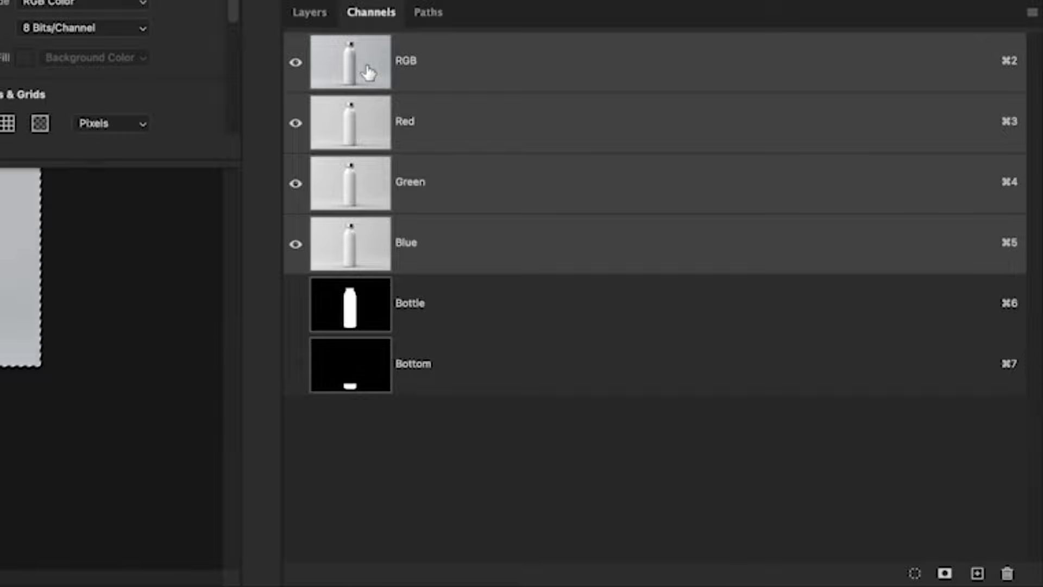
{"action": "left_click", "coordinate": [302, 22]}
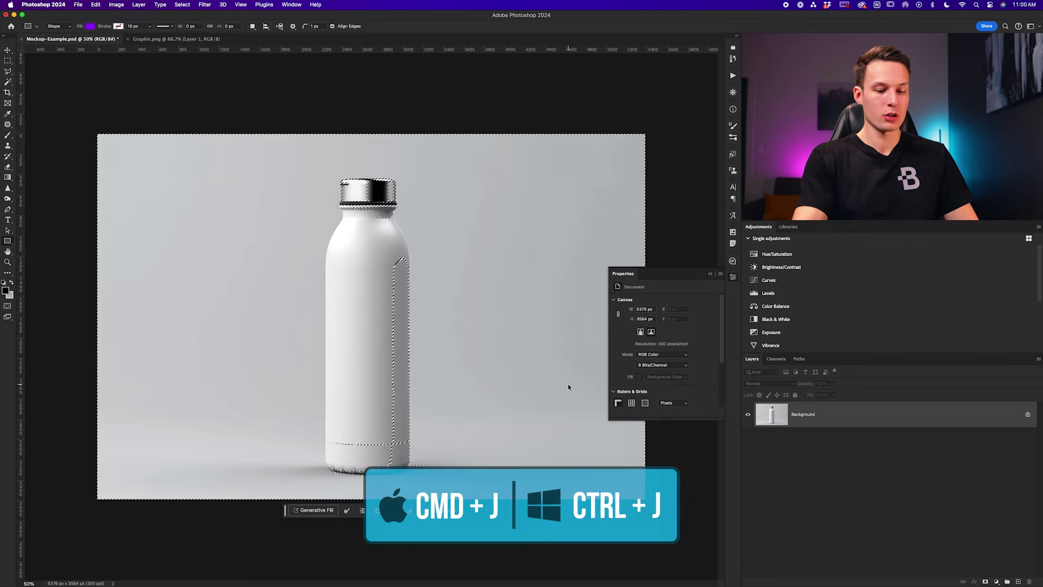
{"action": "key", "text": "super+j"}
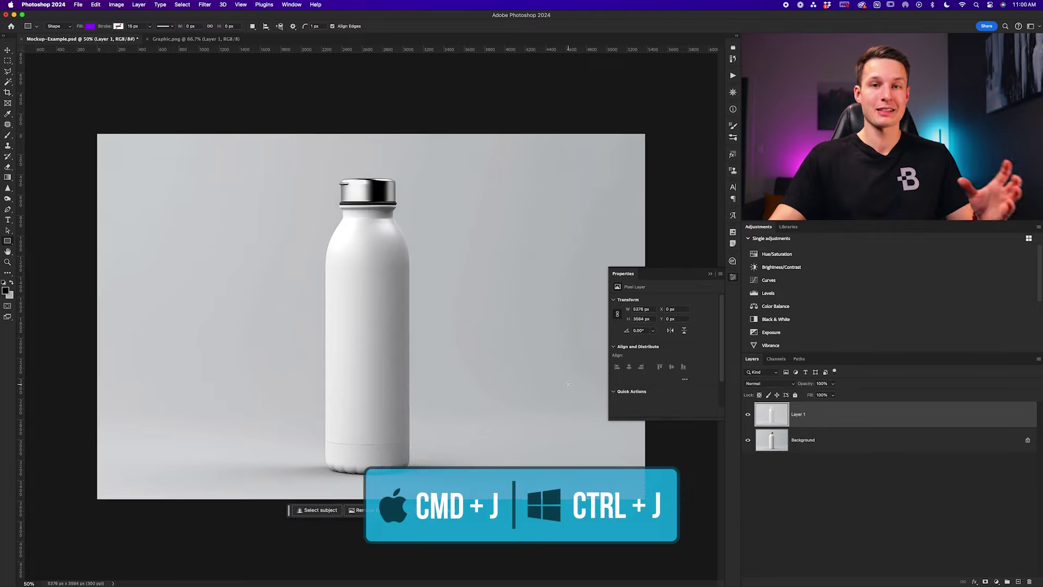
Preview the copied layer on its own, restore the Background's visibility, and rename the copied layer Highlights
{"action": "left_click", "coordinate": [747, 416]}
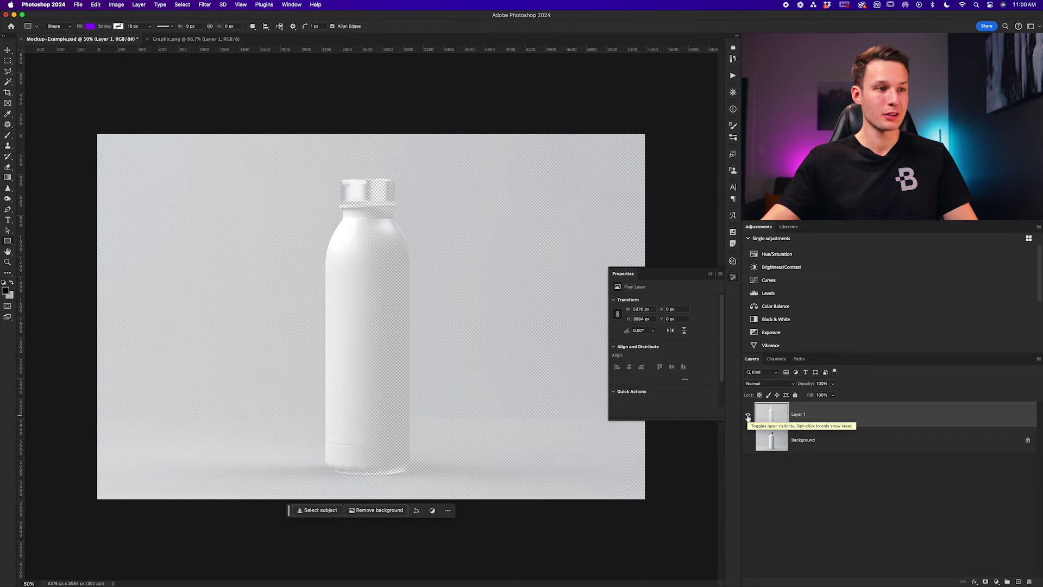
{"action": "left_click", "coordinate": [748, 416]}
{"action": "double_click", "coordinate": [798, 414]}
{"action": "type", "text": "Highlights"}
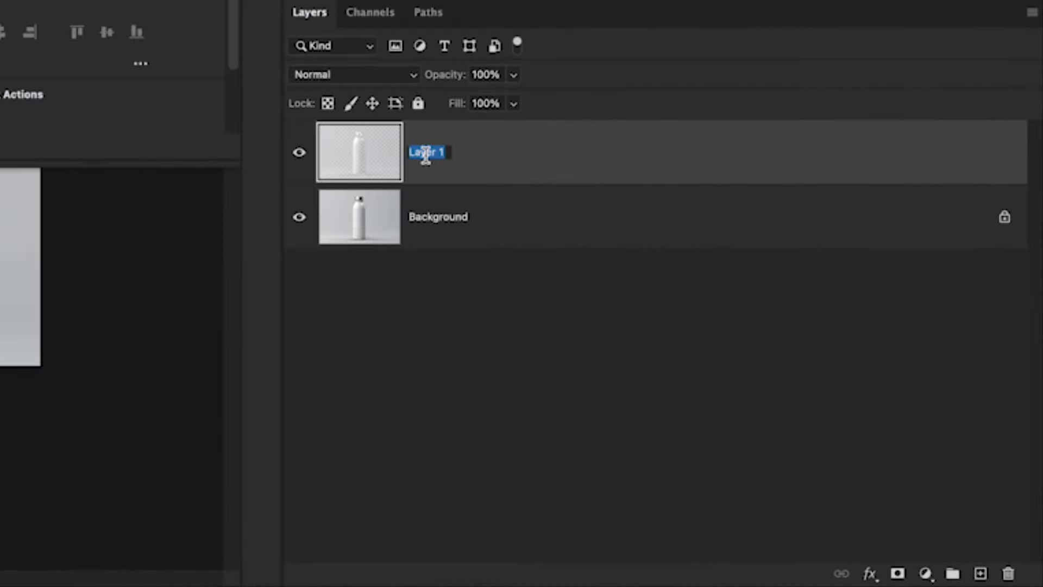
{"action": "key", "text": "Return"}
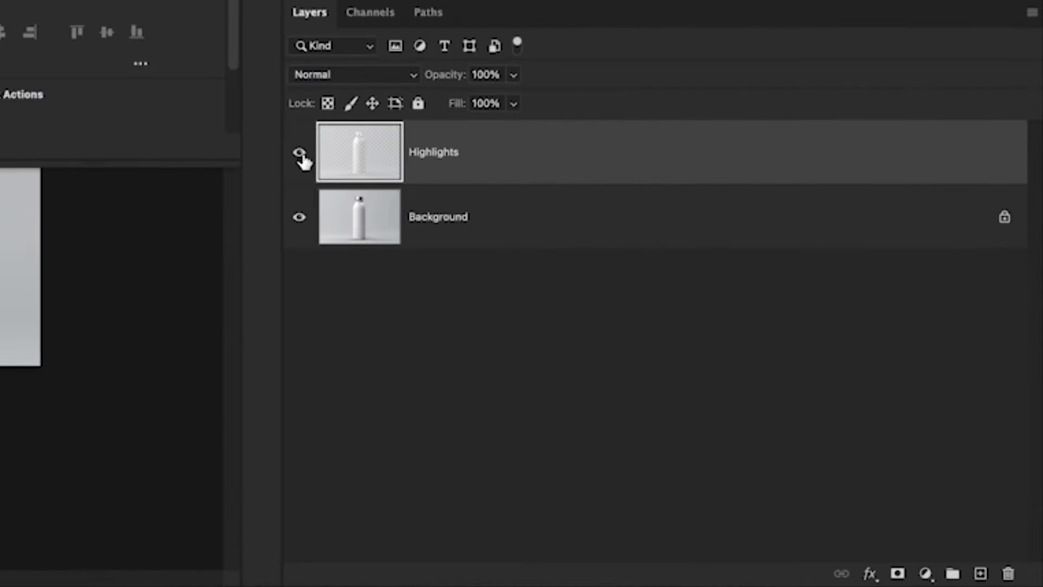
Hide the Highlights layer and copy the Background's dark areas to a new layer using the inverted RGB channel selection
{"action": "left_click", "coordinate": [301, 157]}
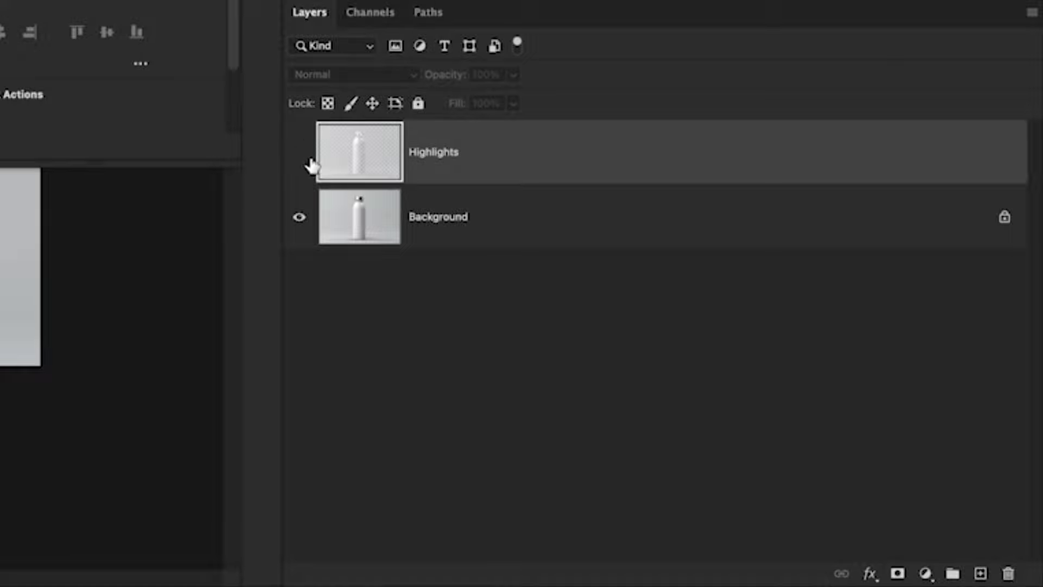
{"action": "left_click", "coordinate": [470, 234]}
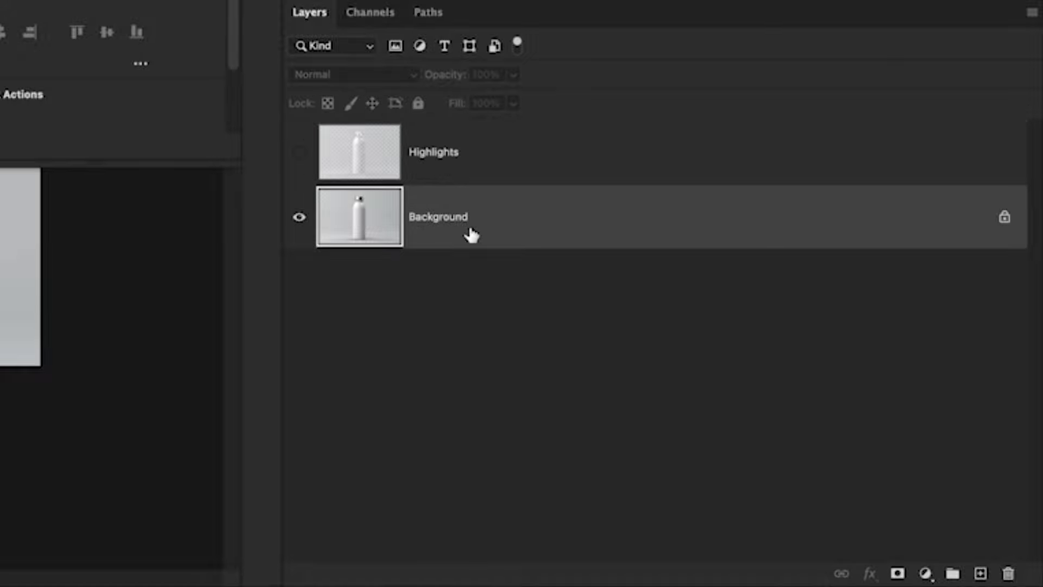
{"action": "left_click", "coordinate": [379, 23]}
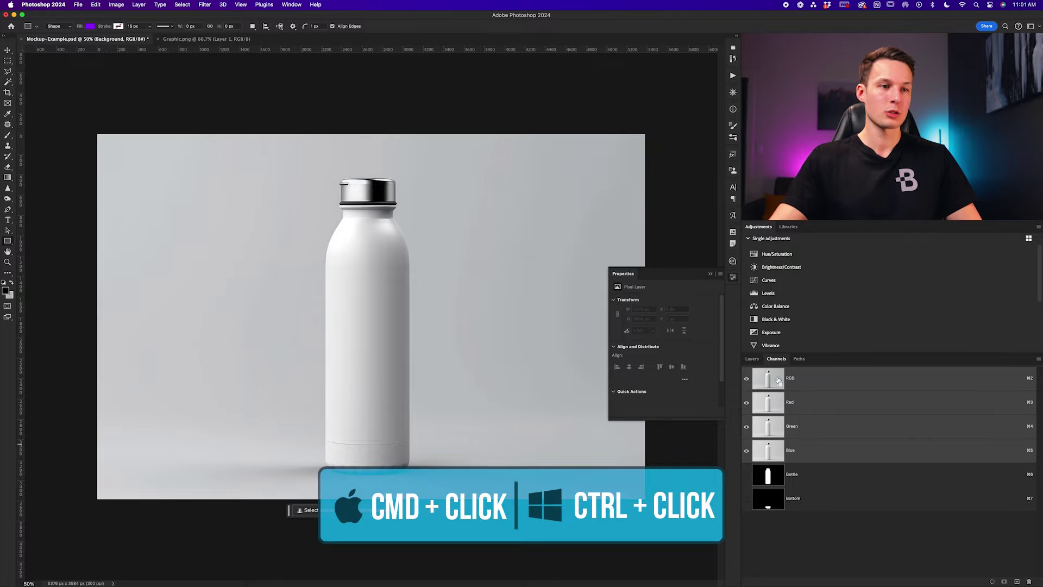
{"action": "left_click", "coordinate": [775, 382], "text": "super"}
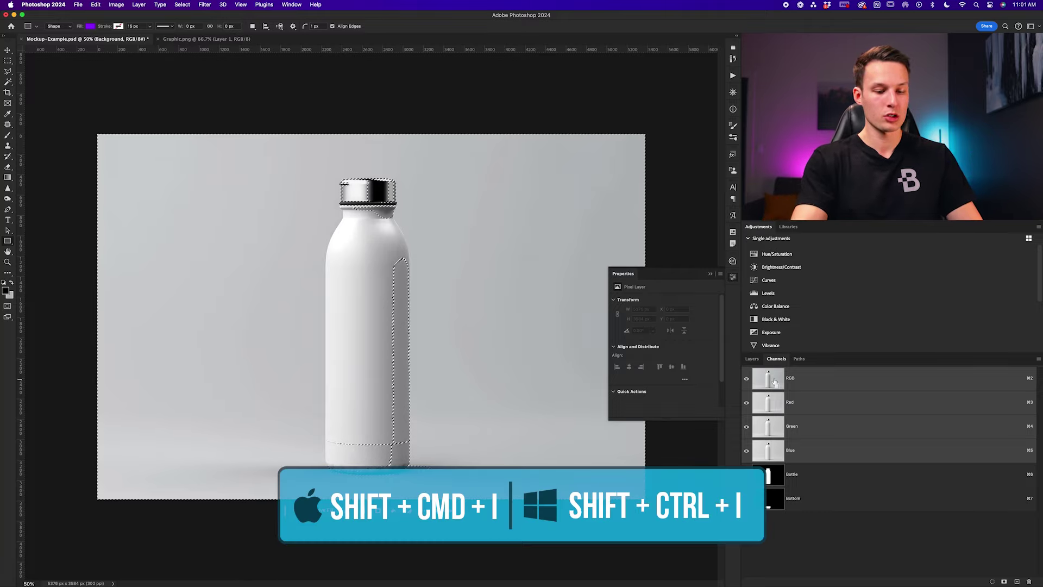
{"action": "key", "text": "shift+super+i"}
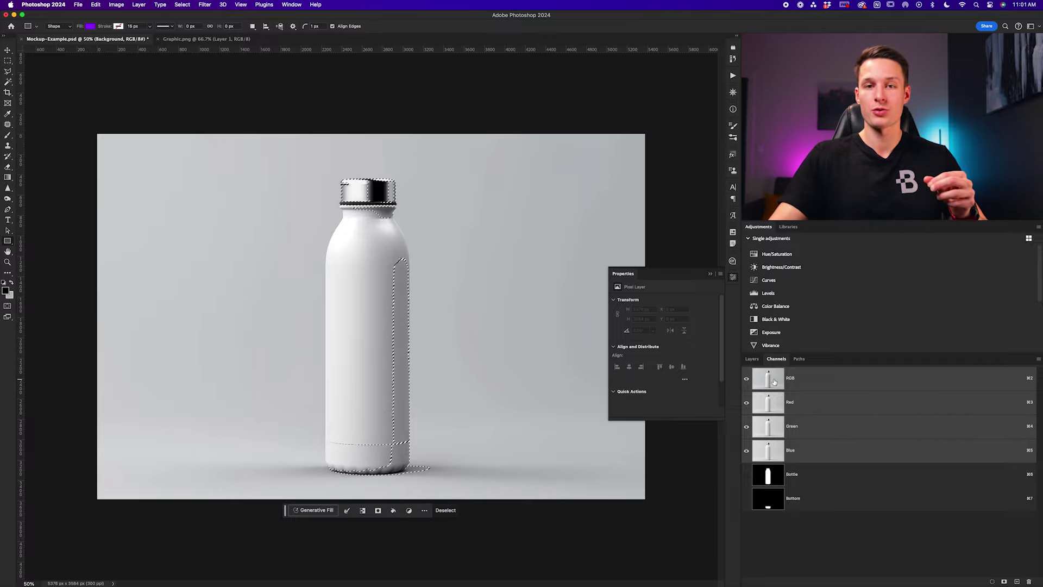
{"action": "left_click", "coordinate": [751, 359]}
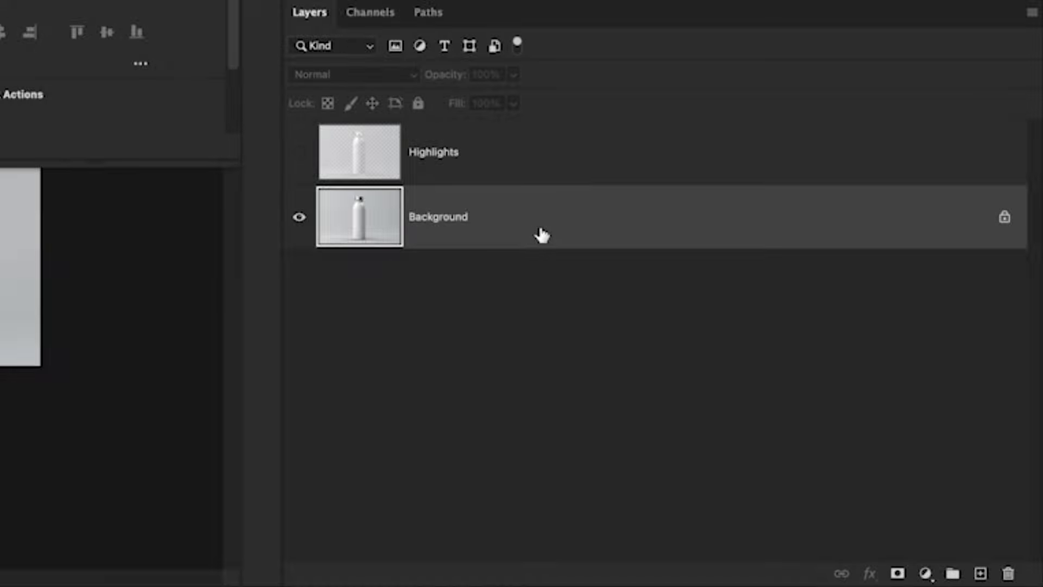
{"action": "key", "text": "ctrl+j"}
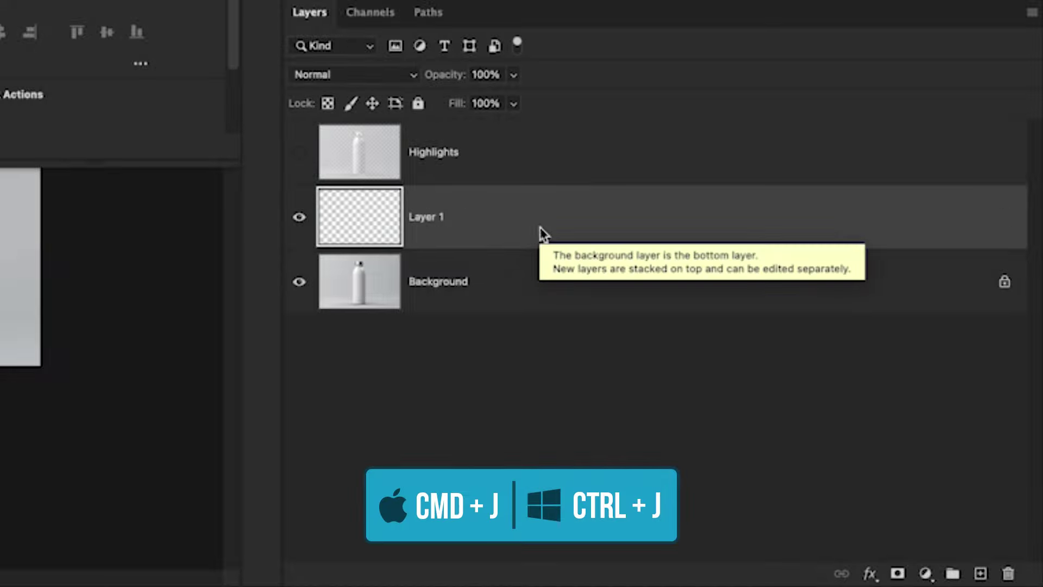
Rename the layer holding the copied dark areas Shadows and hide it
{"action": "double_click", "coordinate": [428, 219]}
{"action": "type", "text": "Shadows"}
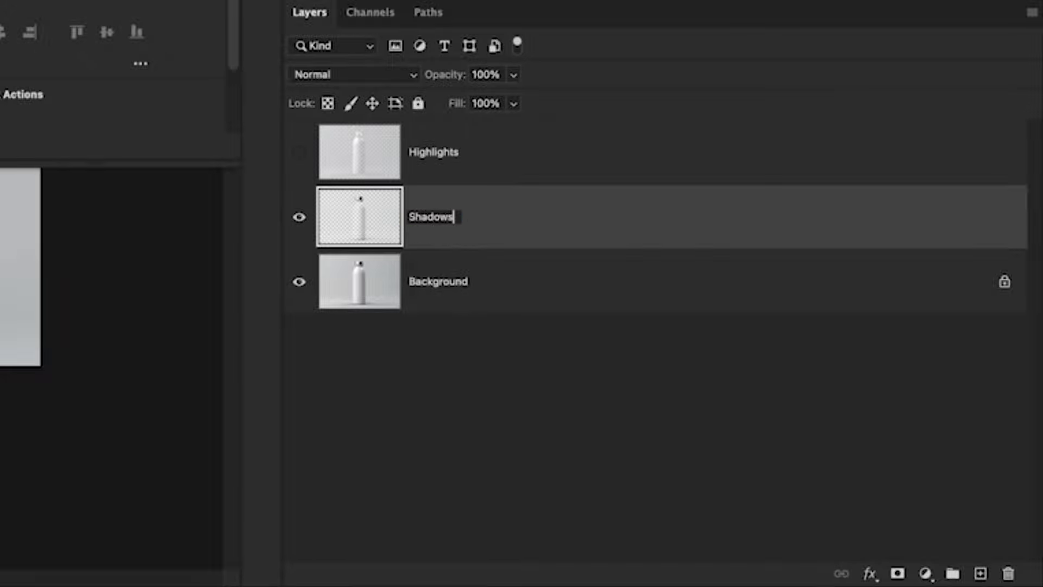
{"action": "key", "text": "Return"}
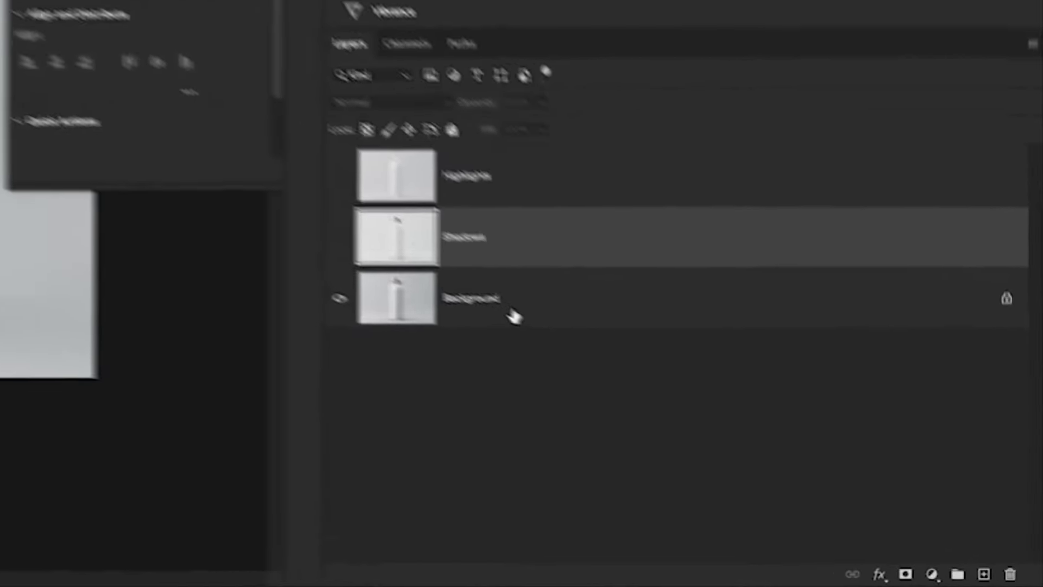
With the Background layer selected, place guides along both sides of the bottle, just below its cap and at its base
{"action": "left_click", "coordinate": [821, 471]}
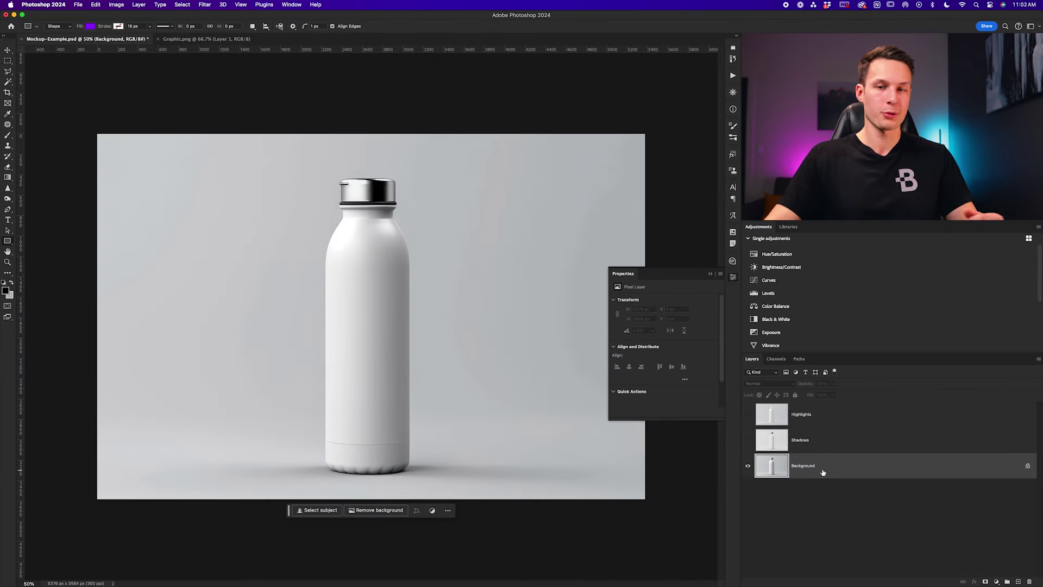
{"action": "left_click", "coordinate": [711, 275]}
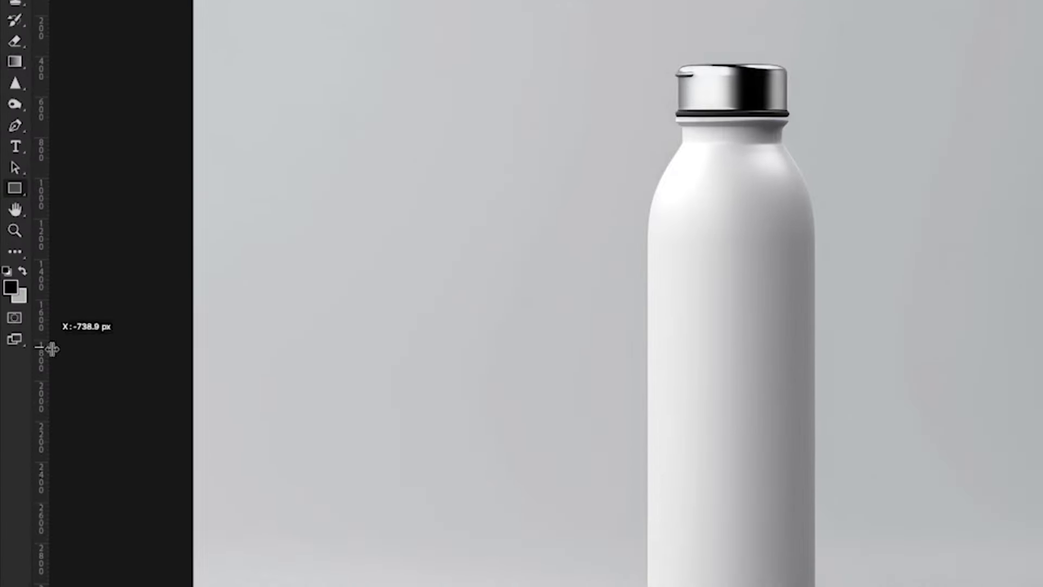
{"action": "left_click_drag", "start_coordinate": [51, 348], "coordinate": [818, 371]}
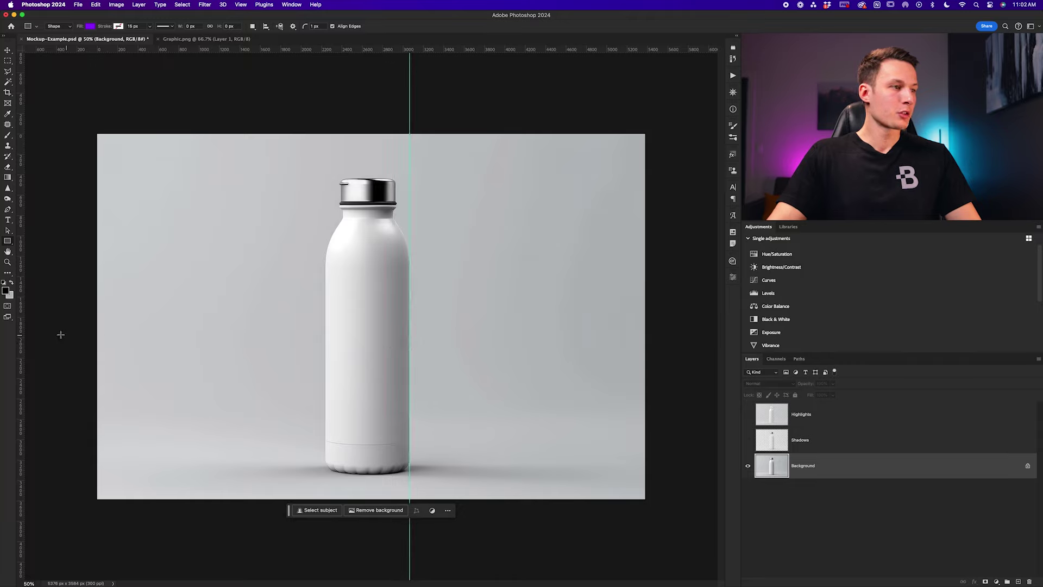
{"action": "left_click_drag", "start_coordinate": [22, 337], "coordinate": [325, 334]}
{"action": "left_click_drag", "start_coordinate": [378, 50], "coordinate": [382, 204]}
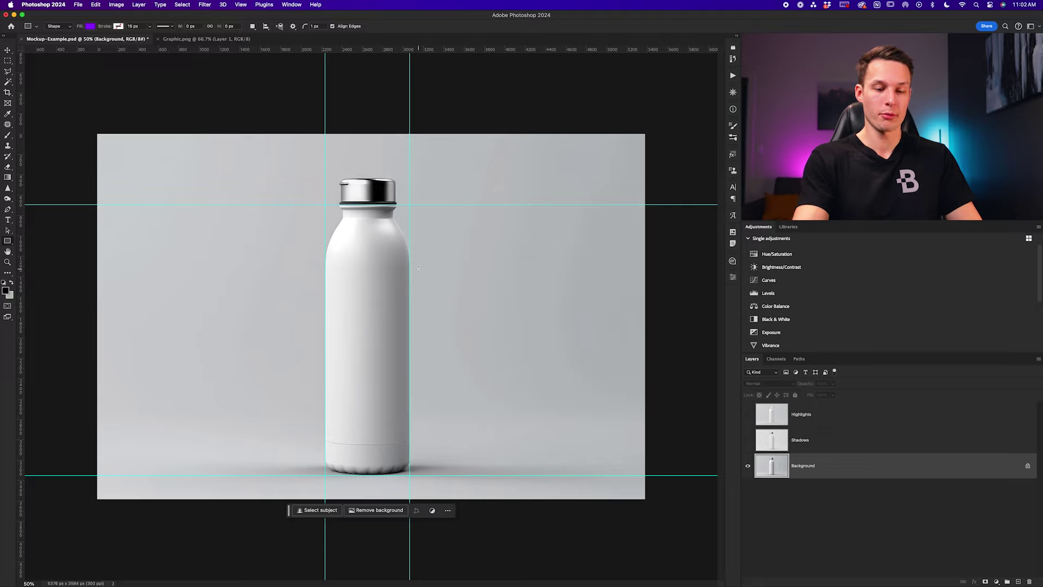
Draw a purple rectangle of about 831 x 2660 px over the bottle body within the guides, and hide the guides
{"action": "key", "text": "super+plus"}
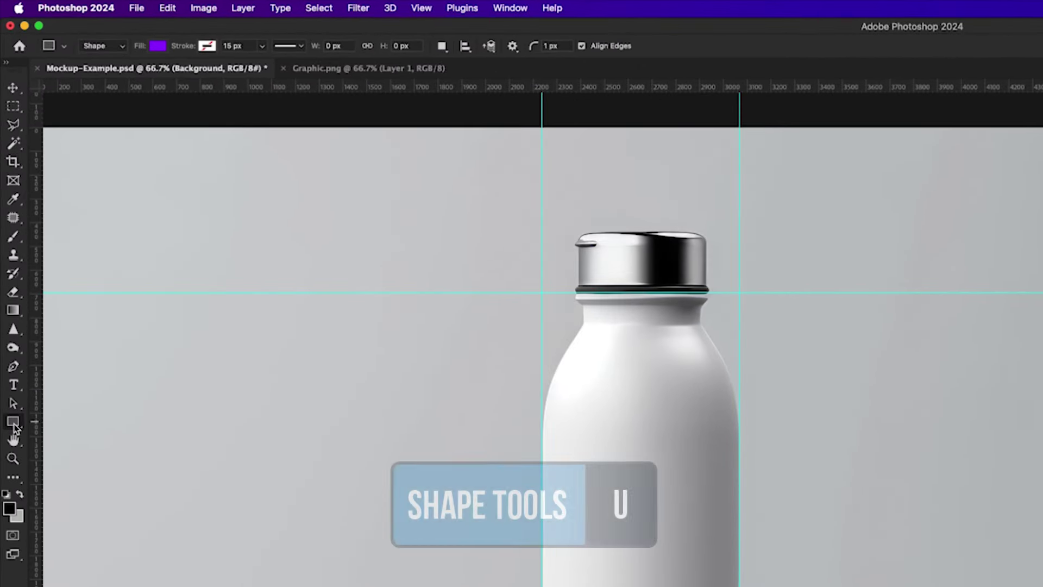
{"action": "right_click", "coordinate": [9, 242]}
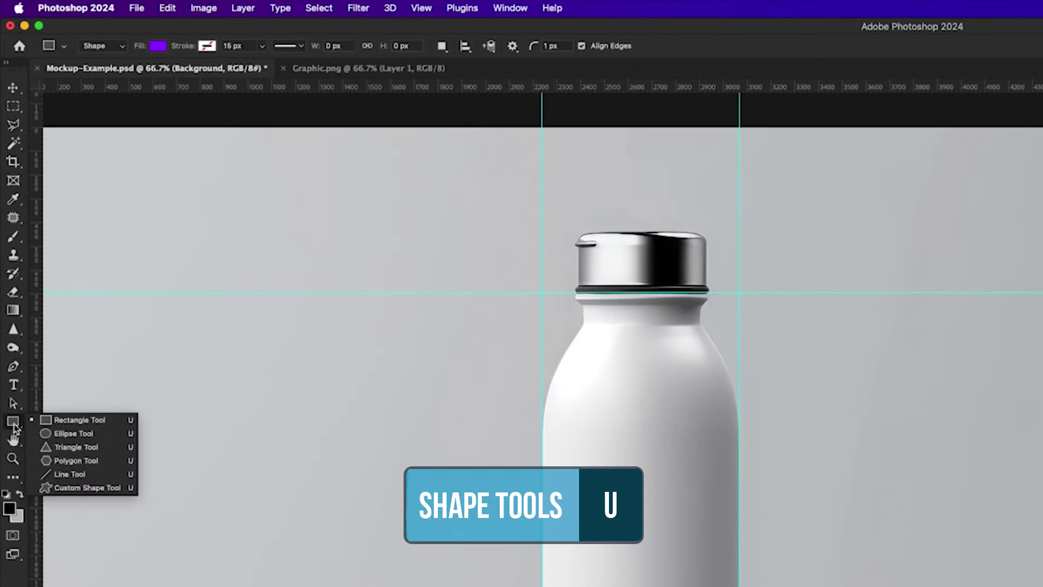
{"action": "left_click", "coordinate": [58, 426]}
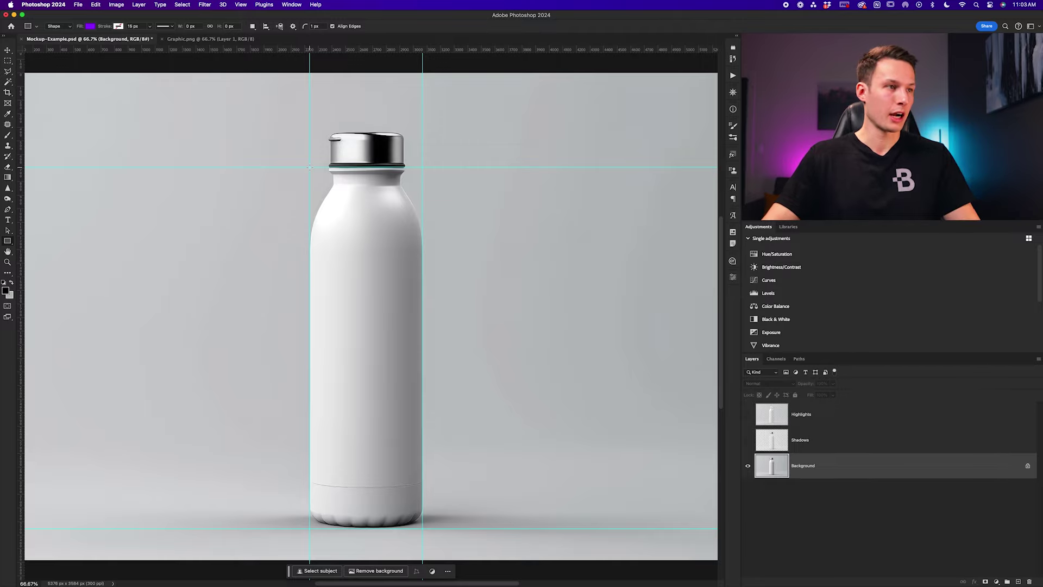
{"action": "left_click_drag", "start_coordinate": [309, 167], "coordinate": [424, 527]}
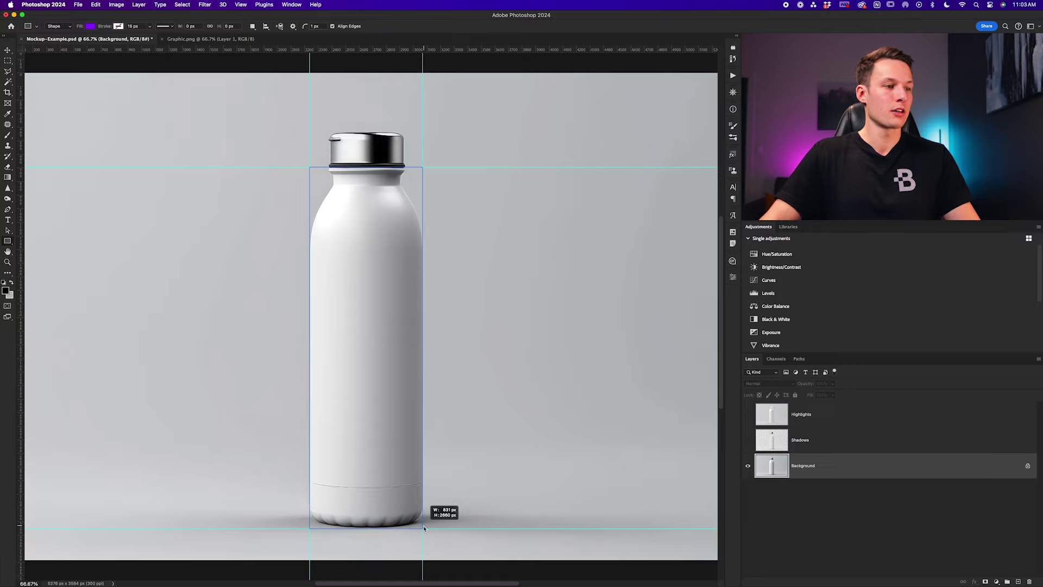
{"action": "left_click_drag", "start_coordinate": [423, 526], "coordinate": [423, 526]}
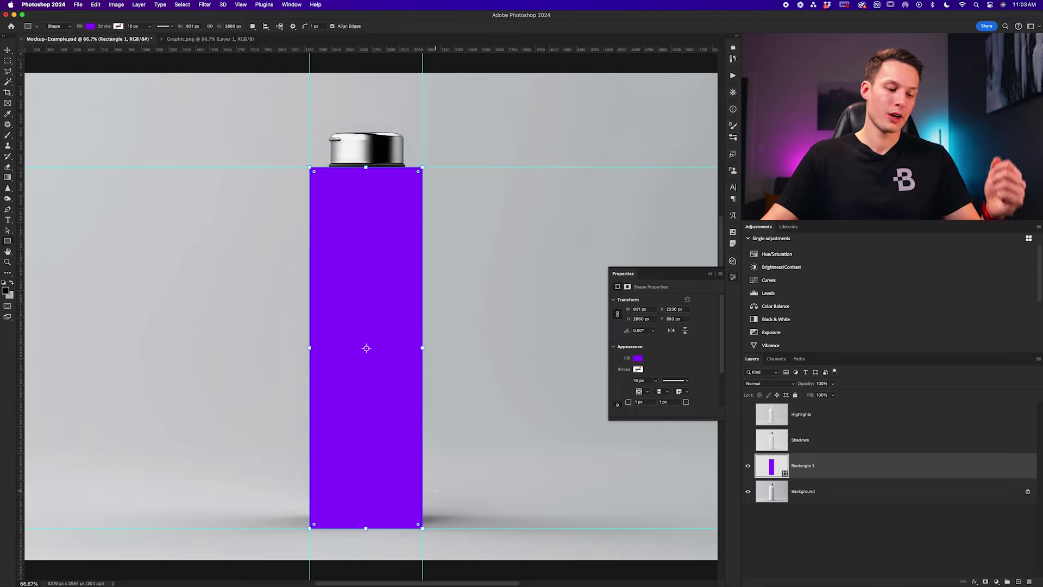
{"action": "key", "text": "super+semicolon"}
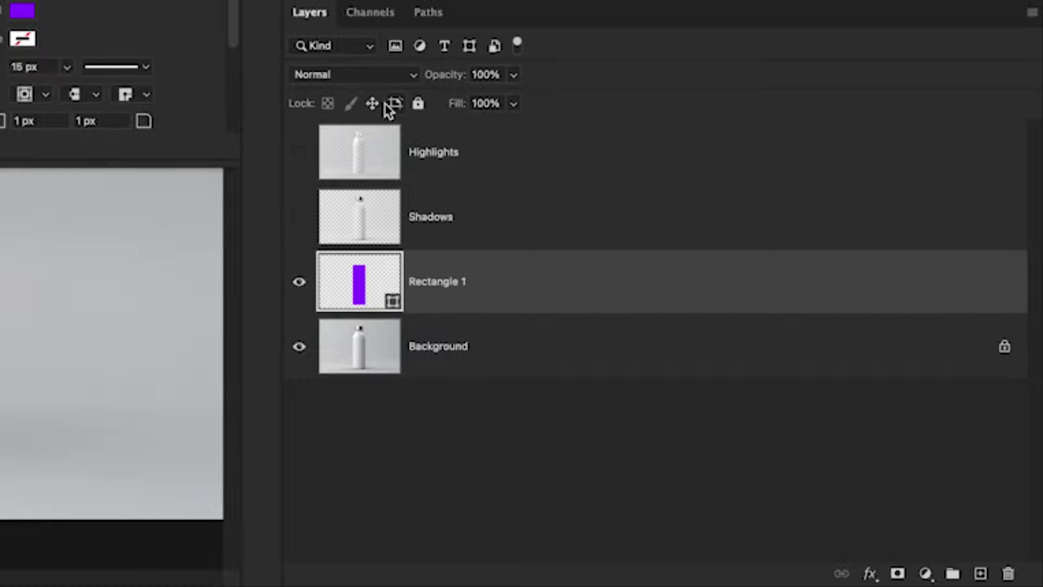
Set the rectangle layer's blend mode to Linear Burn and convert it to a smart object
{"action": "left_click", "coordinate": [351, 76]}
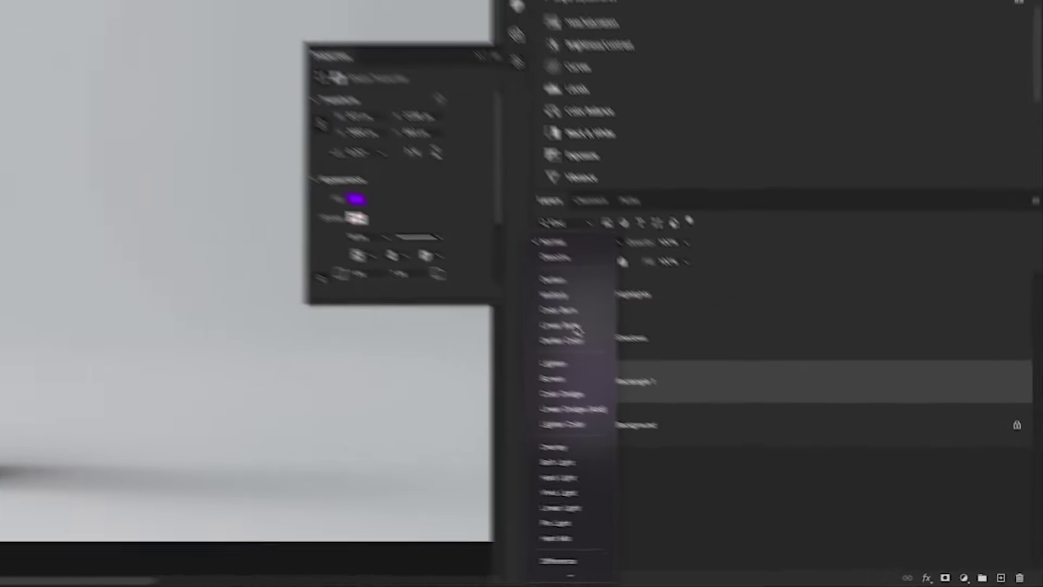
{"action": "left_click", "coordinate": [349, 197]}
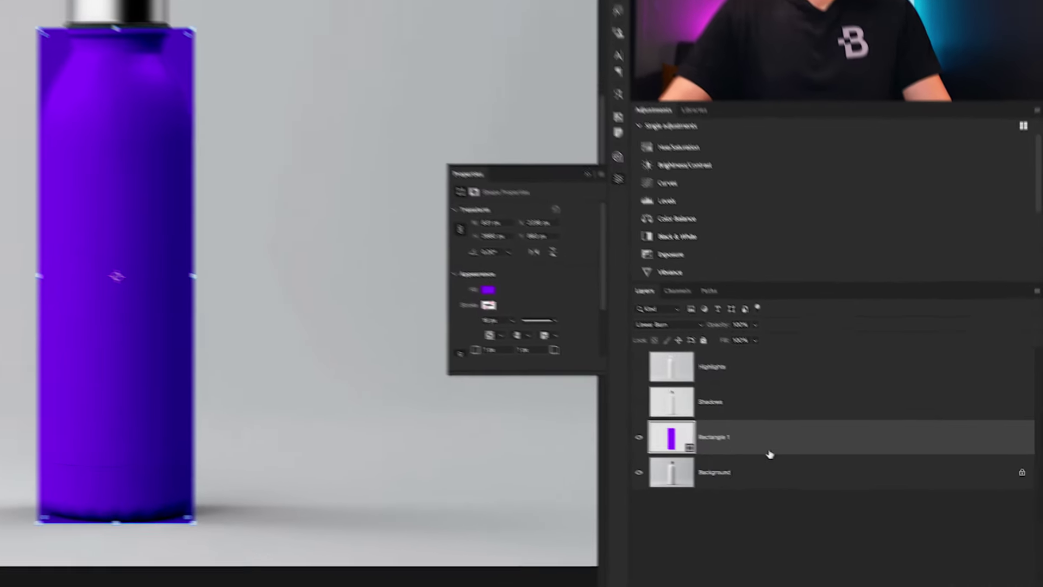
{"action": "right_click", "coordinate": [834, 471]}
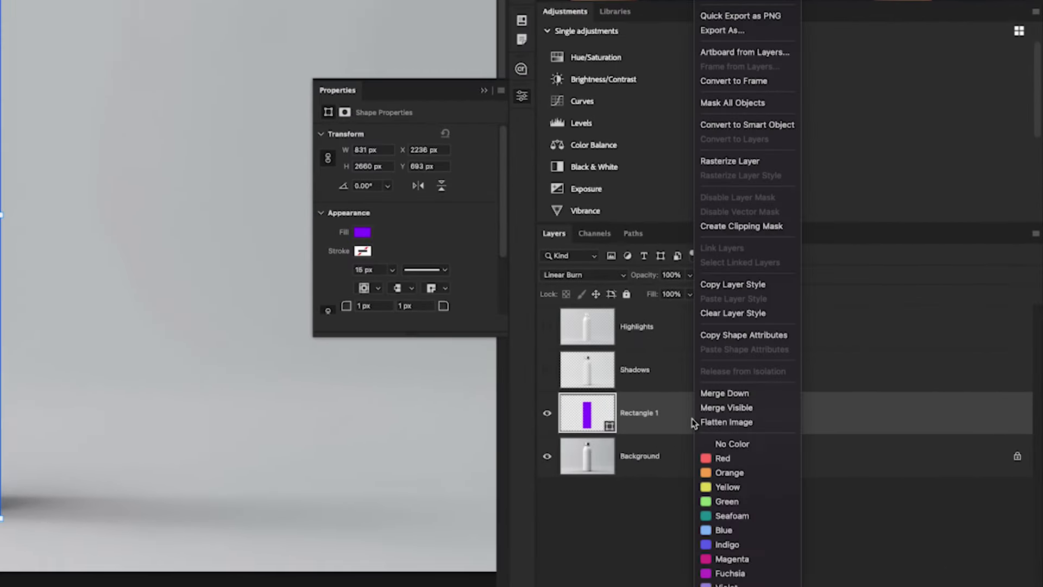
{"action": "left_click", "coordinate": [763, 126]}
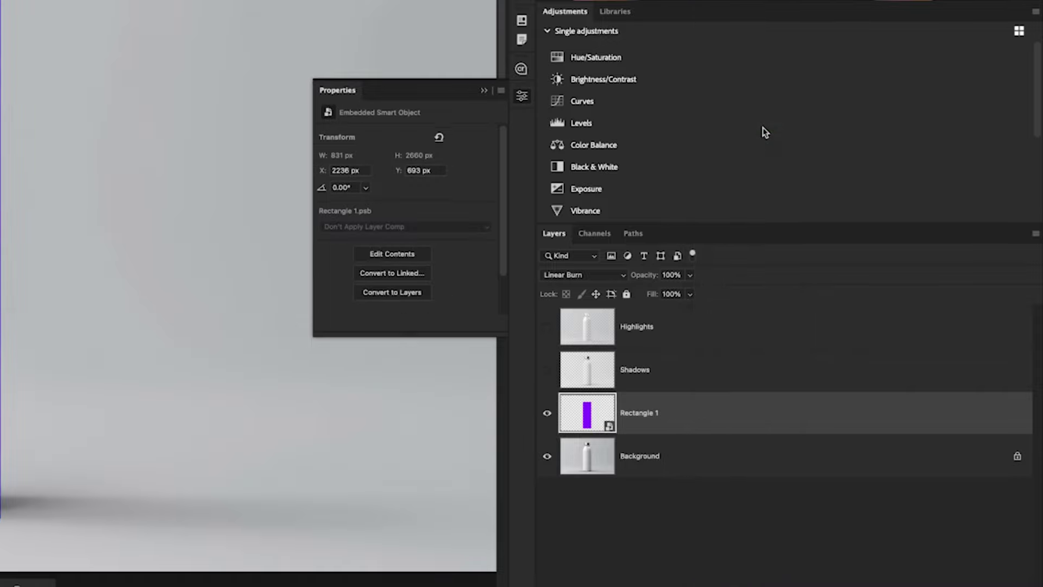
Rename the rectangle's smart object layer Graphic Area
{"action": "double_click", "coordinate": [639, 413]}
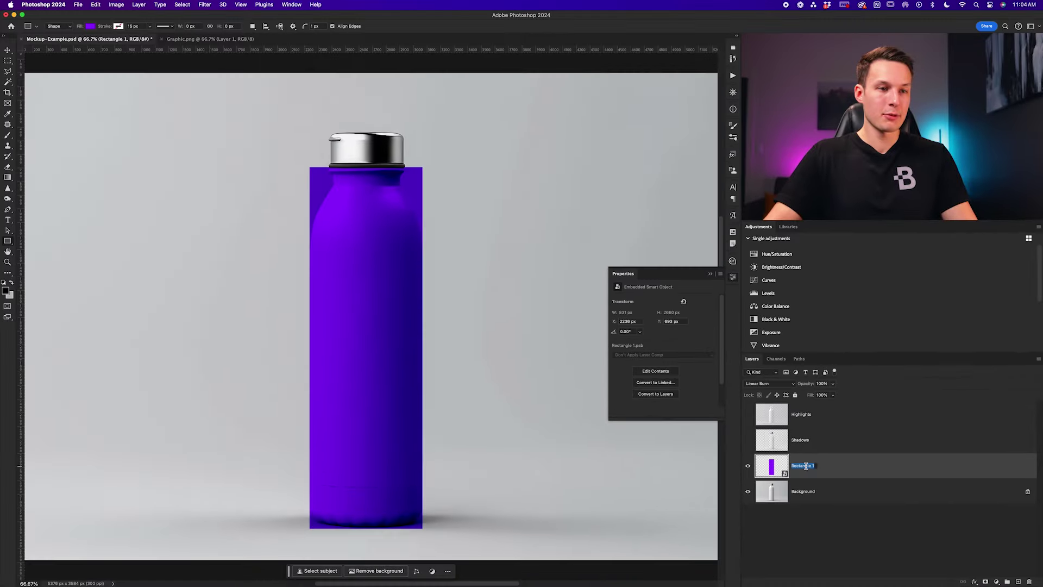
{"action": "type", "text": "Graphic Area"}
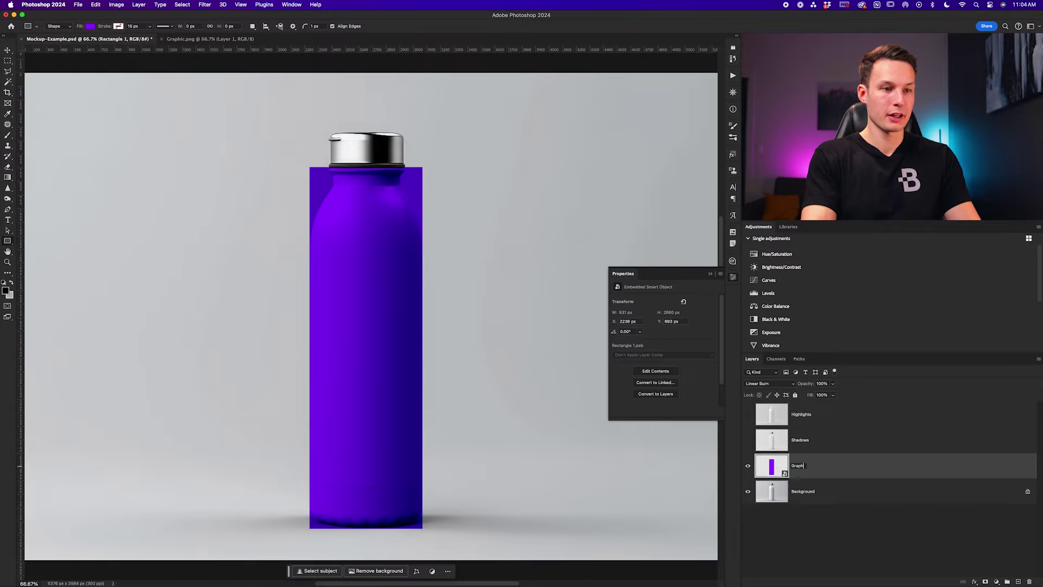
{"action": "key", "text": "Return"}
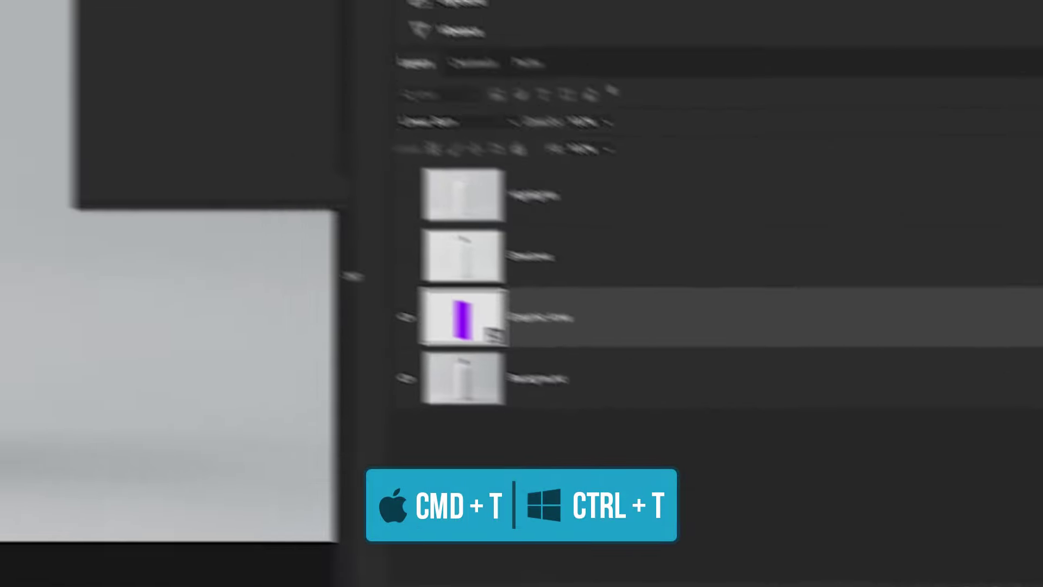
Put the Graphic Area layer into Warp transform and split the warp horizontally at the base of the bottle's shoulders
{"action": "key", "text": "ctrl+t"}
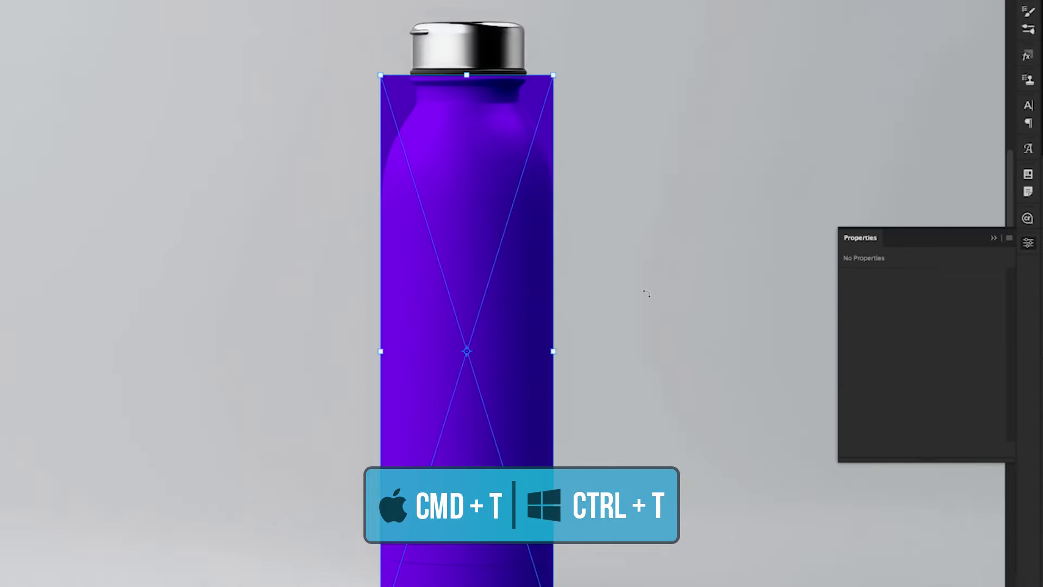
{"action": "right_click", "coordinate": [470, 198]}
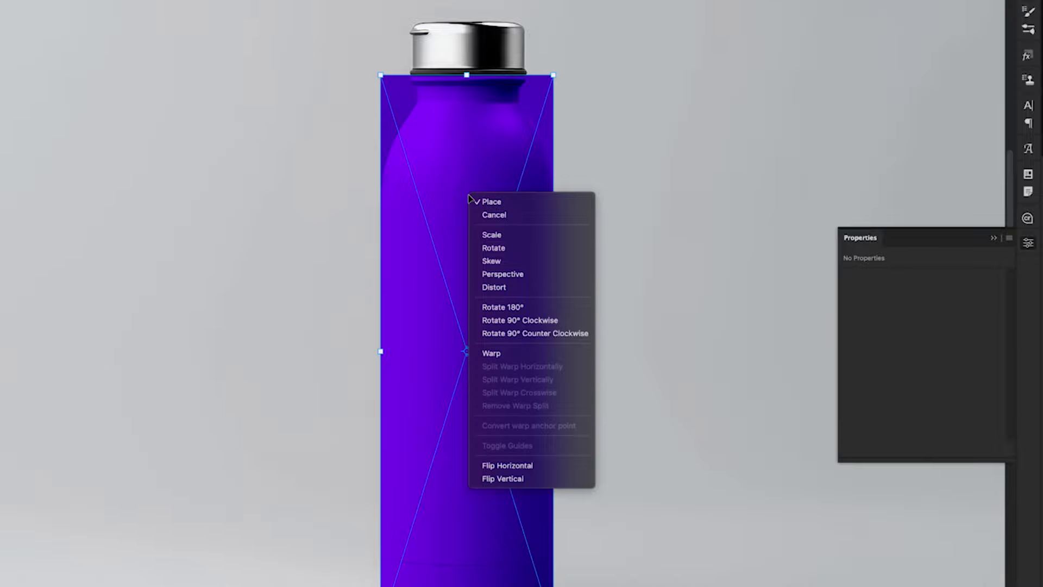
{"action": "left_click", "coordinate": [491, 353]}
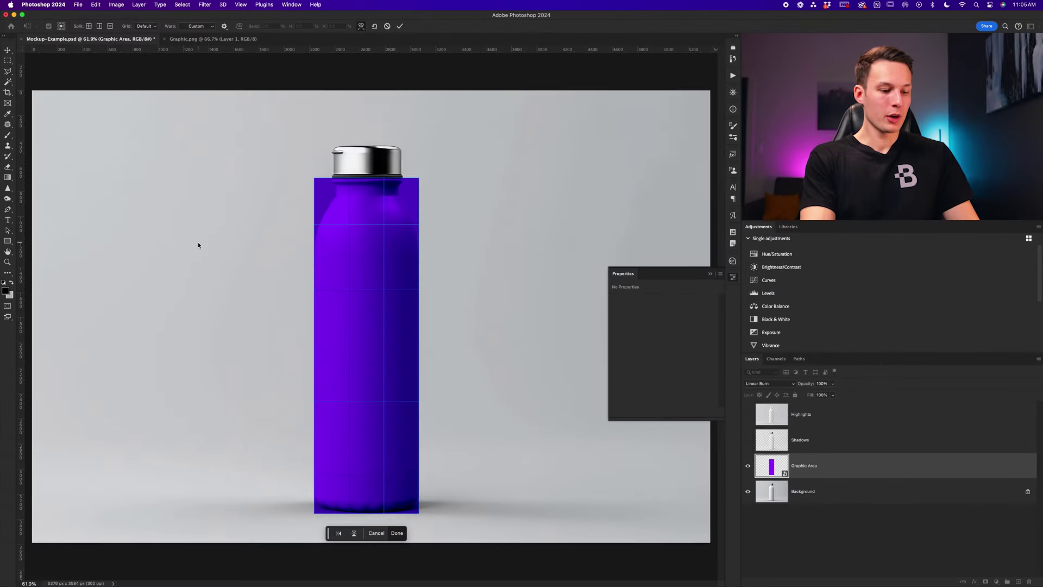
{"action": "key", "text": "super+equal"}
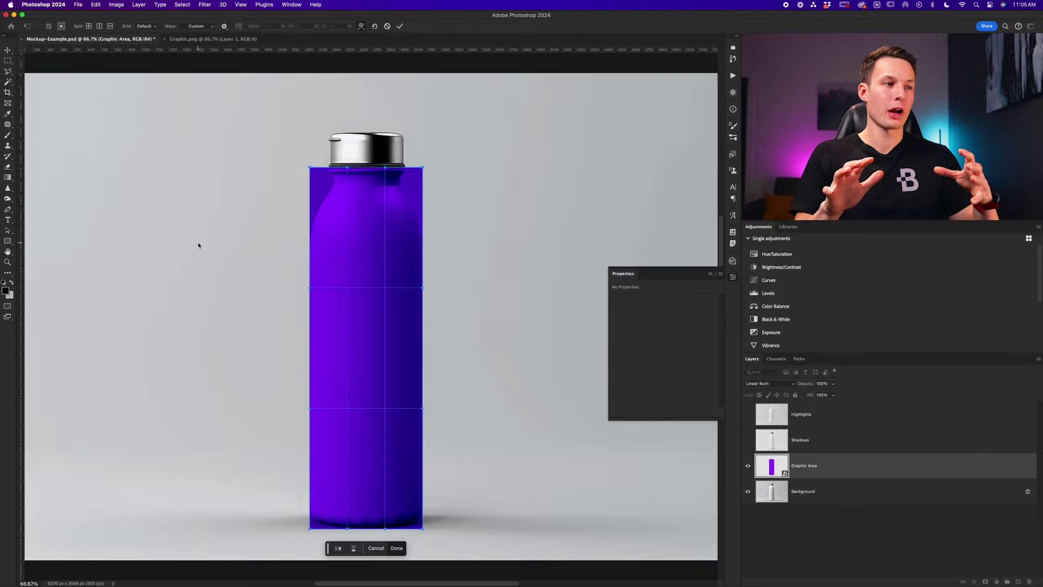
{"action": "scroll", "coordinate": [198, 245], "scroll_direction": "right", "scroll_amount": 2}
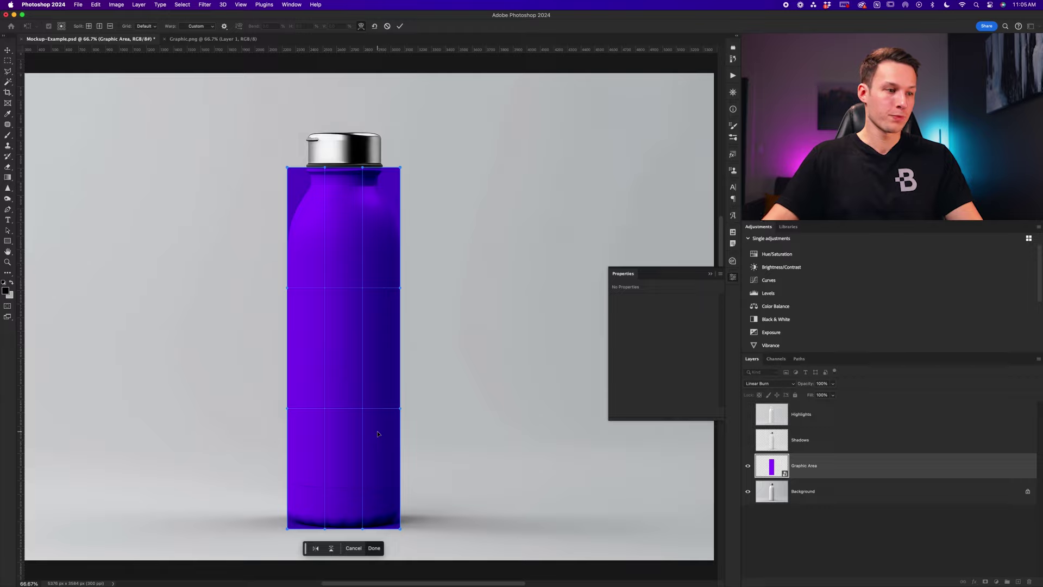
{"action": "scroll", "coordinate": [377, 432], "scroll_direction": "up", "scroll_amount": 1}
{"action": "scroll", "coordinate": [426, 206], "scroll_direction": "up", "scroll_amount": 5}
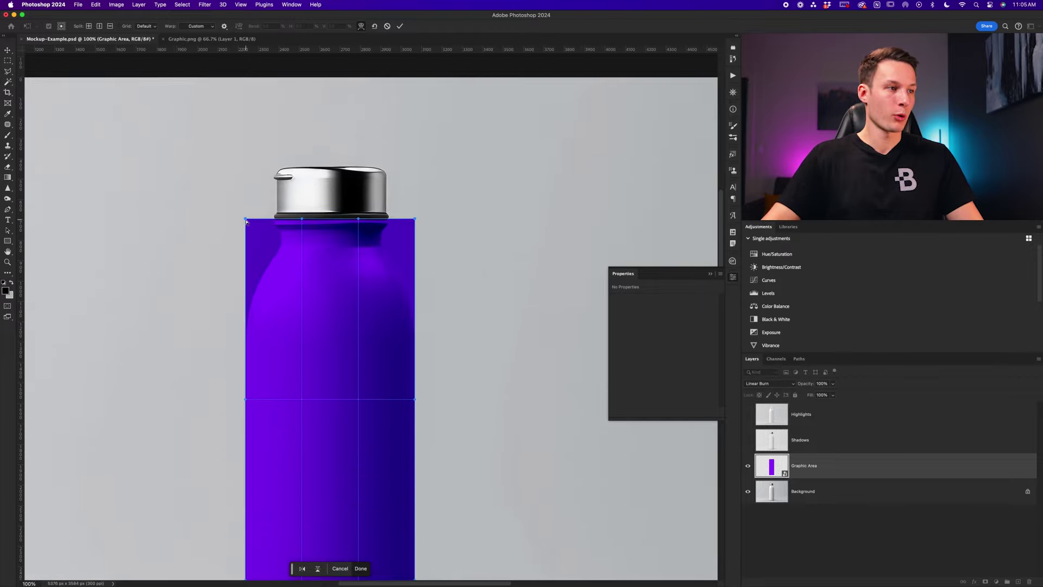
{"action": "key", "text": "super+plus"}
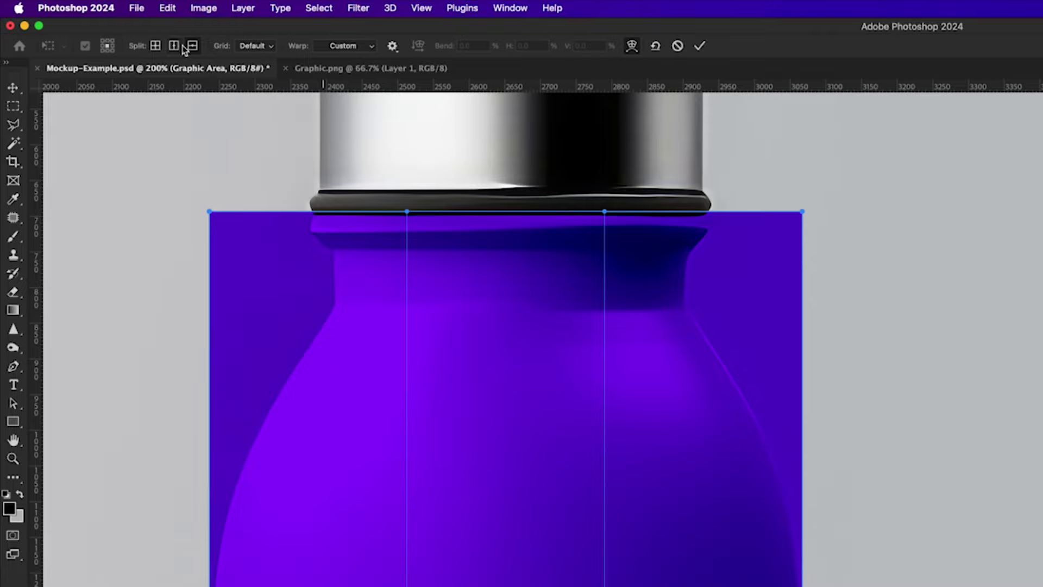
{"action": "left_click", "coordinate": [194, 47]}
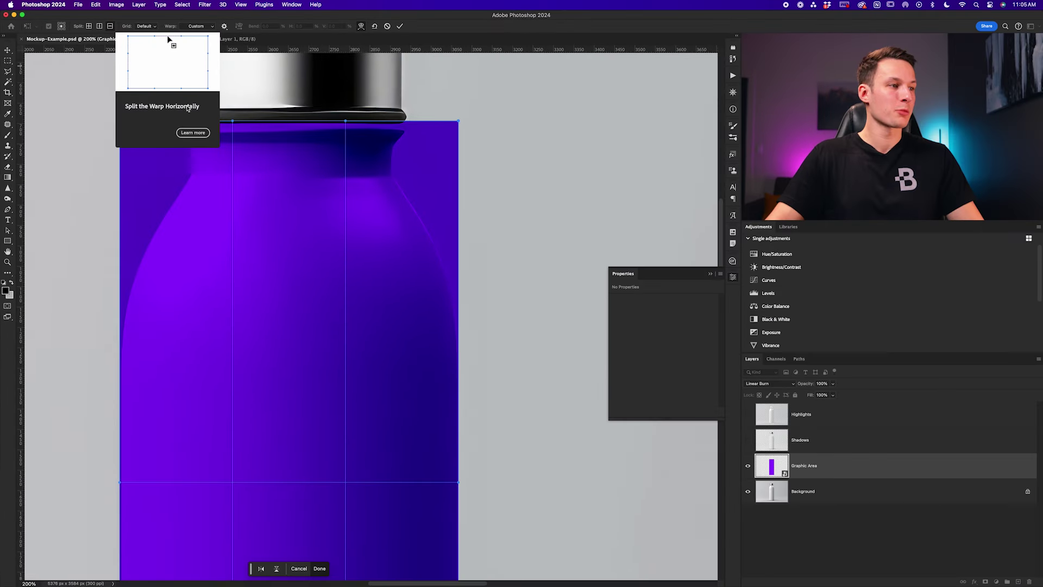
{"action": "left_click", "coordinate": [278, 357]}
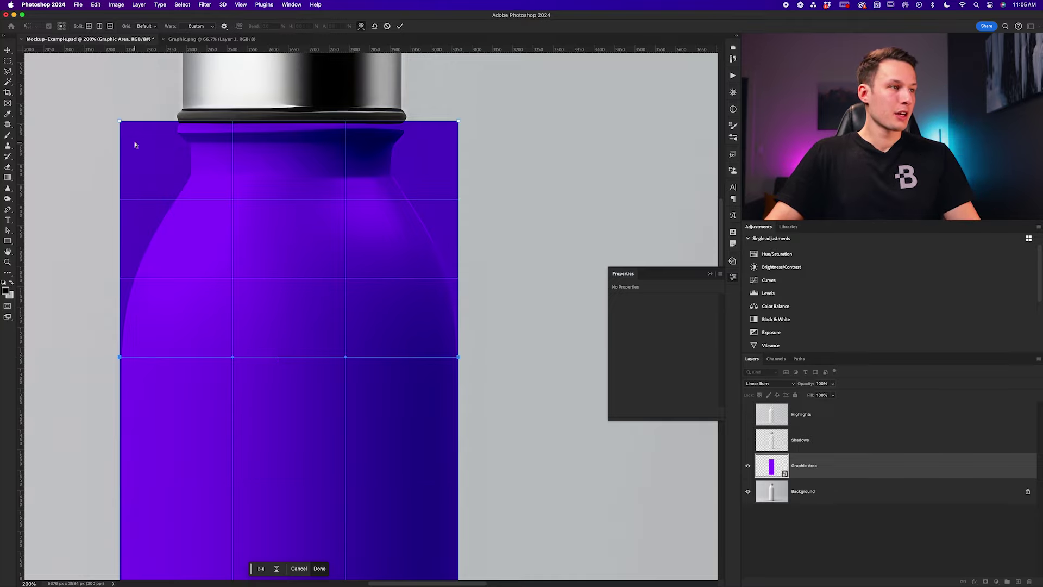
Pull the upper warp corners and their handles inward to follow the bottle's shoulders and neck, and apply the warp
{"action": "left_click_drag", "start_coordinate": [121, 122], "coordinate": [154, 122]}
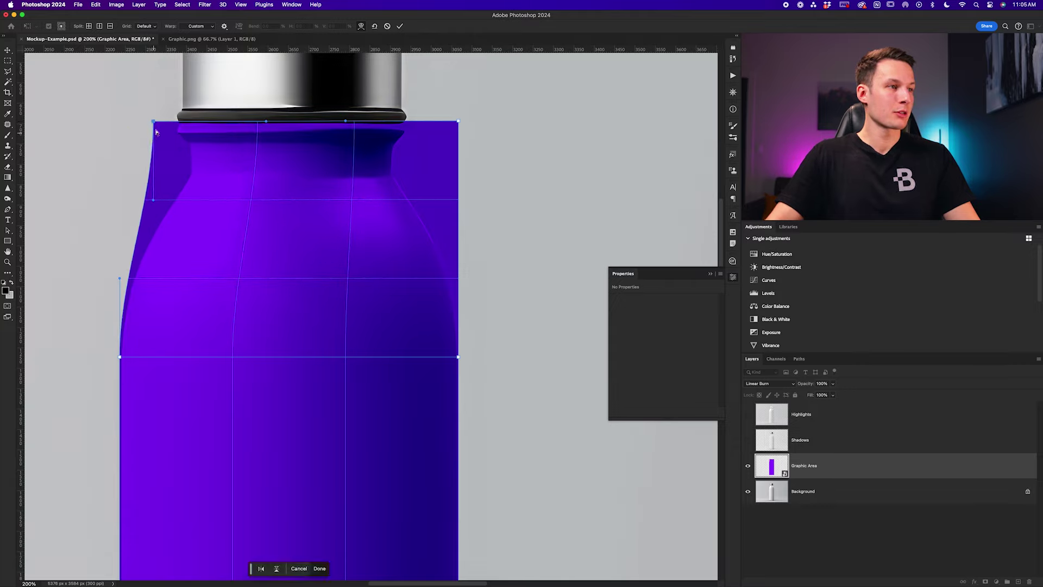
{"action": "left_click_drag", "start_coordinate": [154, 122], "coordinate": [164, 122]}
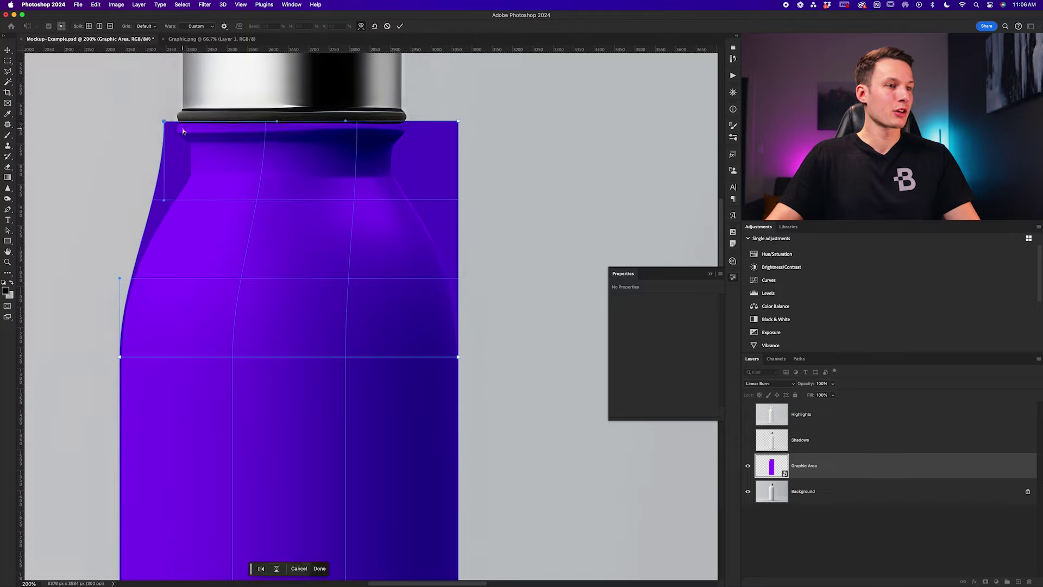
{"action": "left_click_drag", "start_coordinate": [458, 121], "coordinate": [419, 118]}
{"action": "left_click_drag", "start_coordinate": [418, 198], "coordinate": [416, 190]}
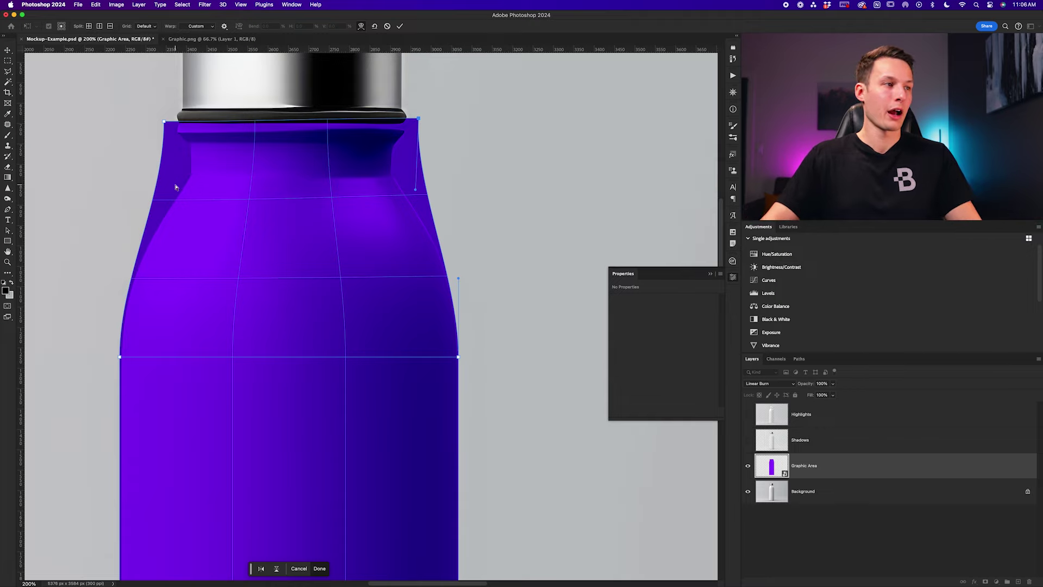
{"action": "left_click_drag", "start_coordinate": [166, 124], "coordinate": [165, 194]}
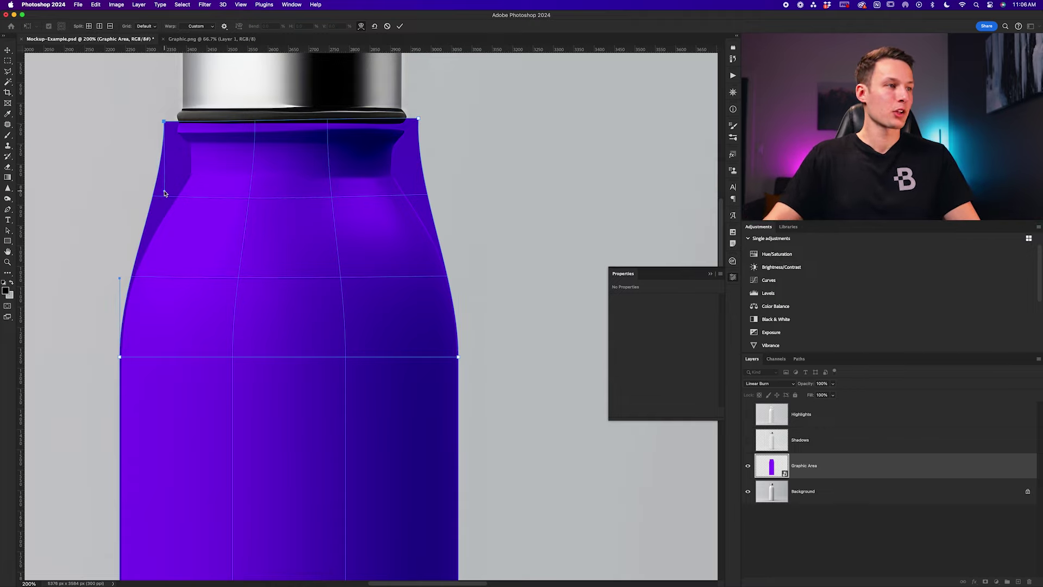
{"action": "left_click_drag", "start_coordinate": [165, 192], "coordinate": [165, 186]}
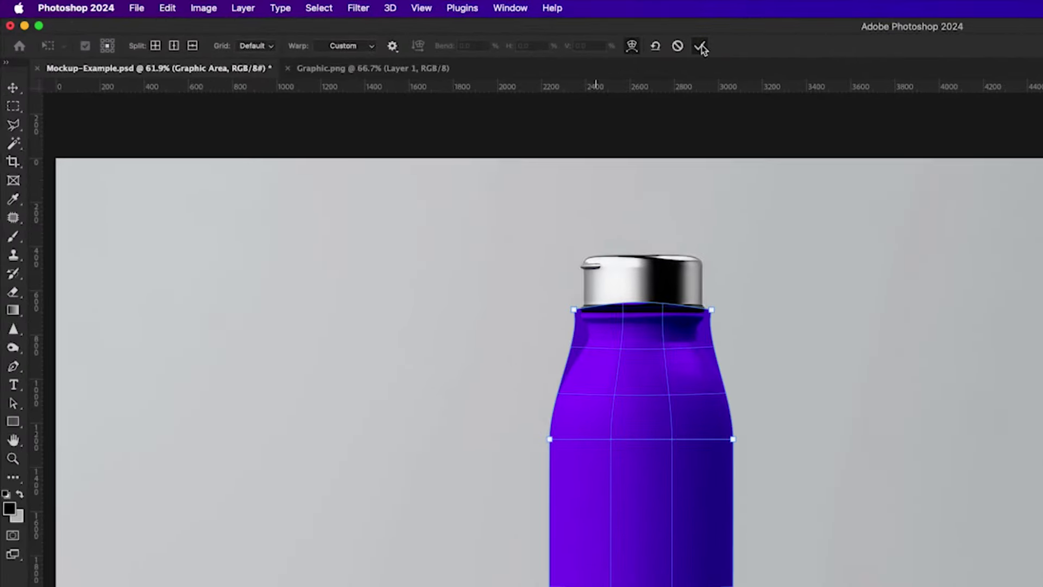
{"action": "left_click", "coordinate": [699, 46]}
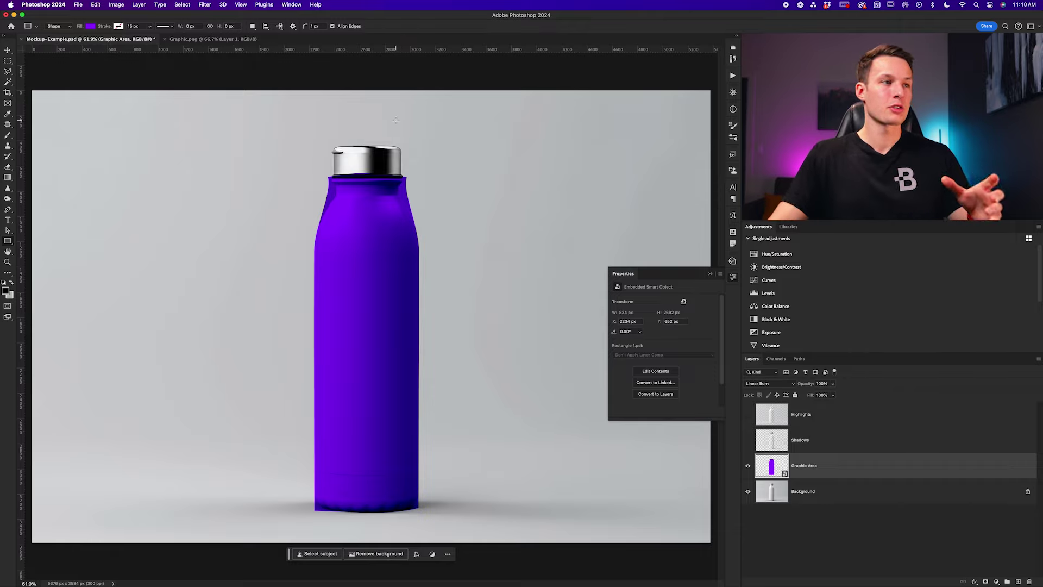
Load the saved Bottle selection and add it as a layer mask on the Graphic Area layer
{"action": "key", "text": "p"}
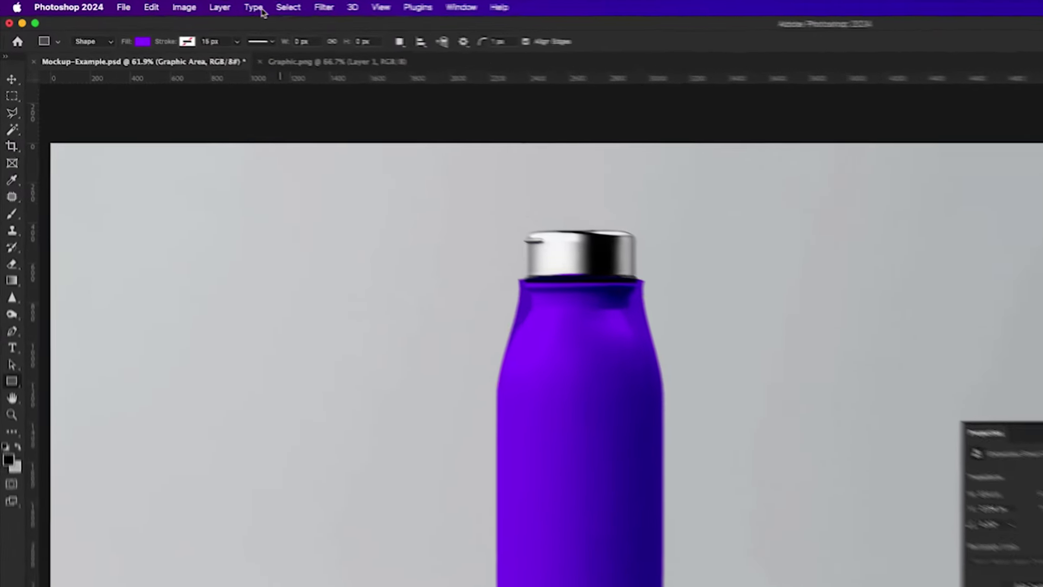
{"action": "left_click", "coordinate": [182, 4]}
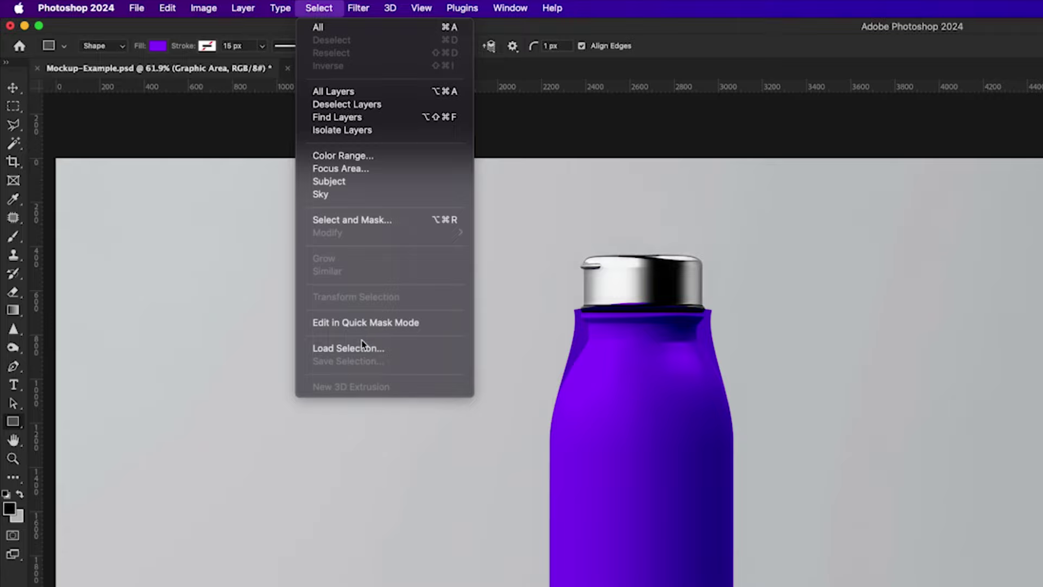
{"action": "left_click", "coordinate": [353, 348]}
{"action": "left_click", "coordinate": [641, 237]}
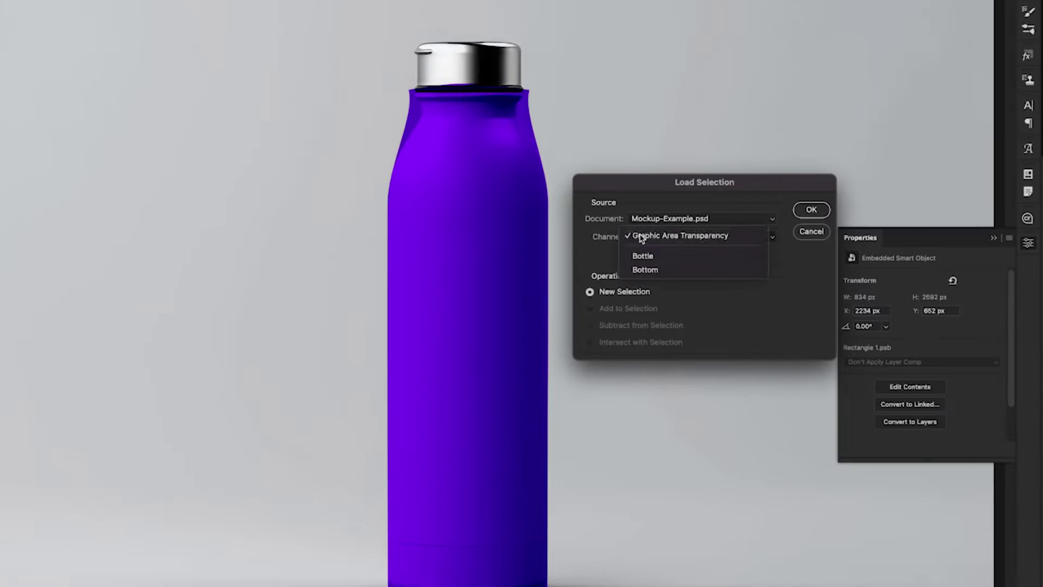
{"action": "left_click", "coordinate": [657, 257]}
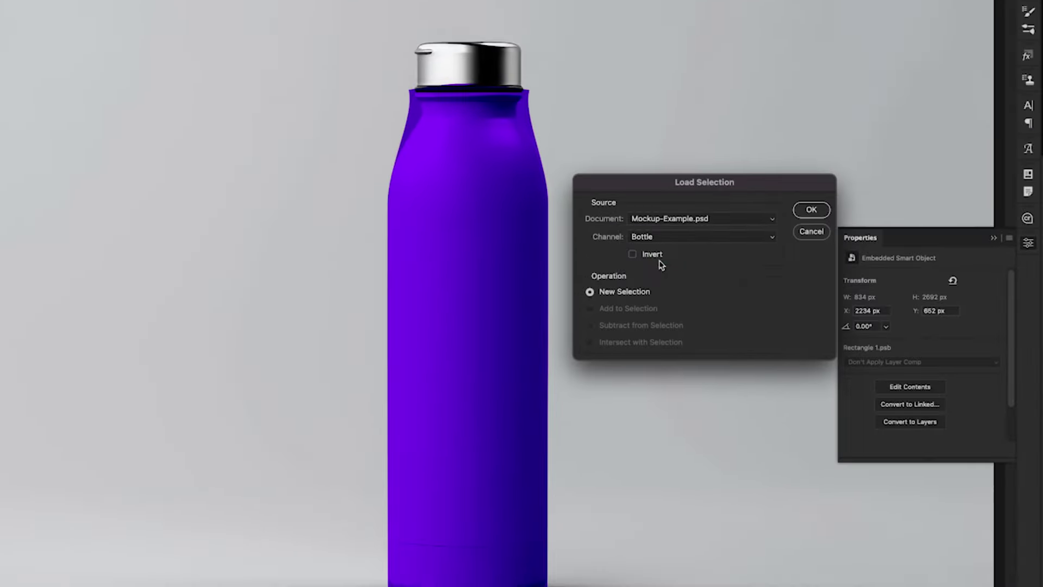
{"action": "left_click", "coordinate": [811, 210]}
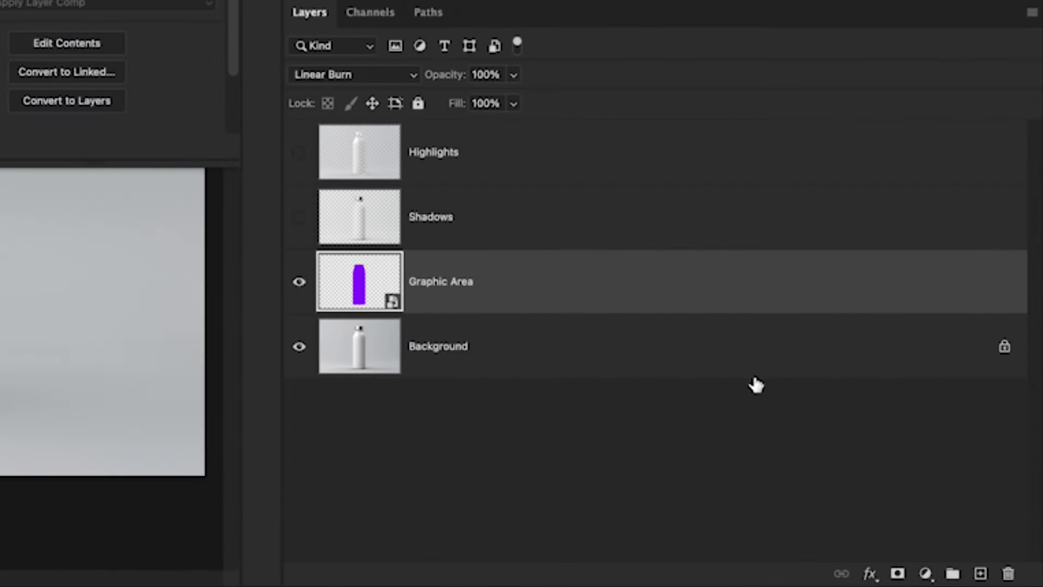
{"action": "left_click", "coordinate": [897, 573]}
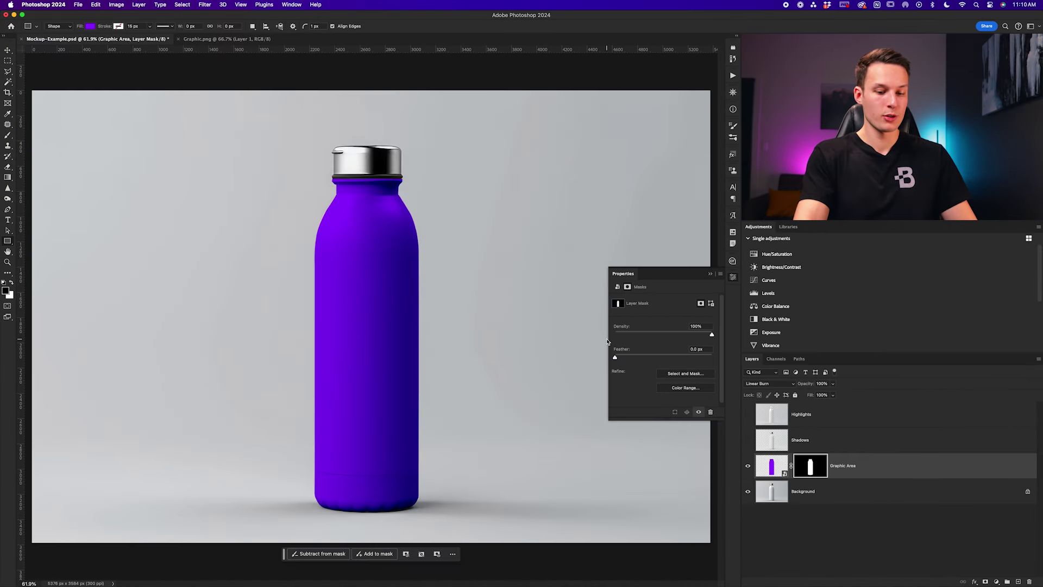
Open the Graphic Area smart object's contents and paste the logo artwork from Graphic.png above the purple rectangle
{"action": "key", "text": "super+1"}
{"action": "scroll", "coordinate": [417, 233], "scroll_direction": "down", "scroll_amount": 3}
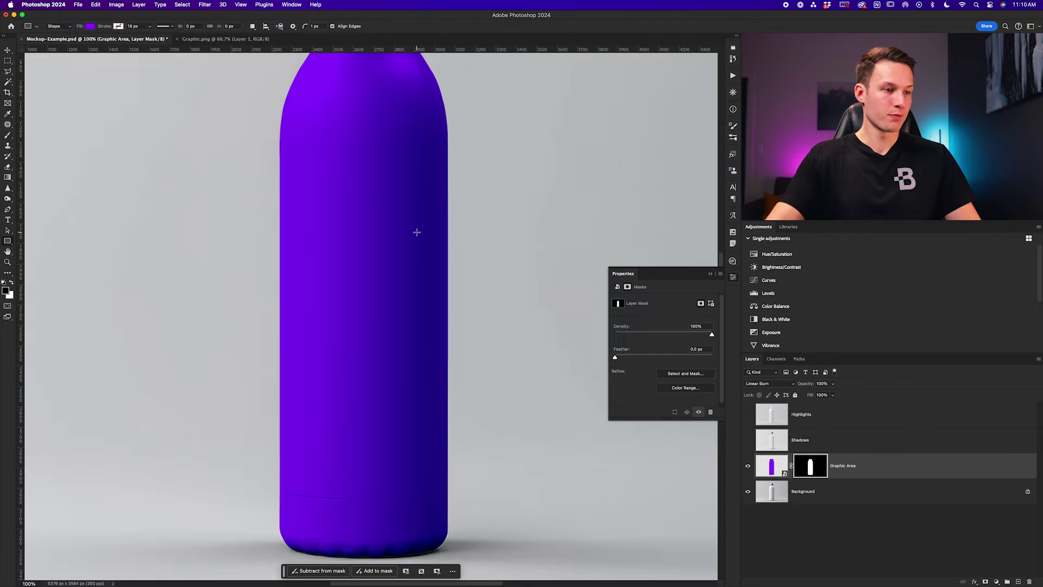
{"action": "key", "text": "super+0"}
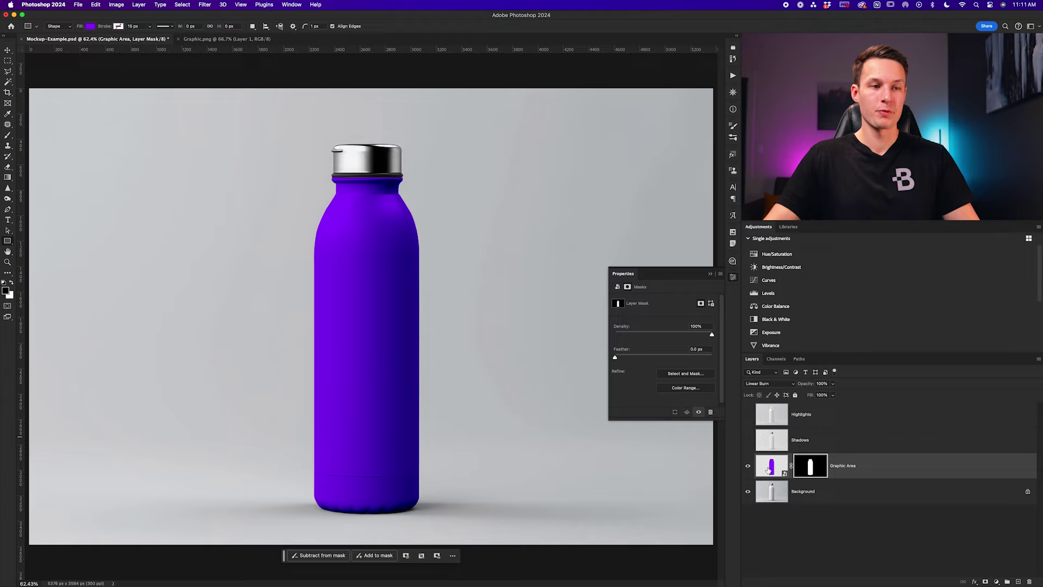
{"action": "double_click", "coordinate": [768, 470]}
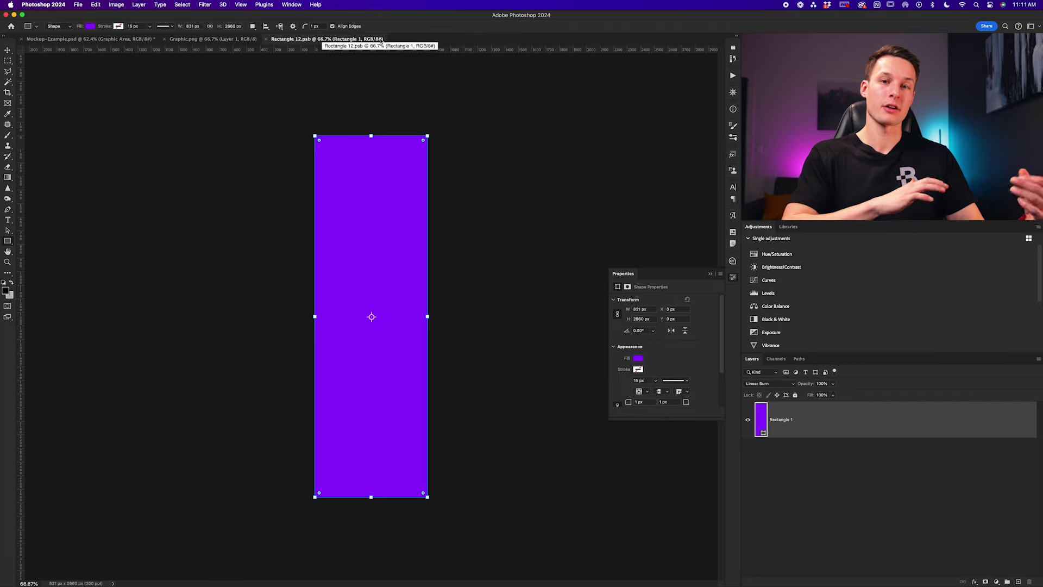
{"action": "left_click", "coordinate": [220, 40]}
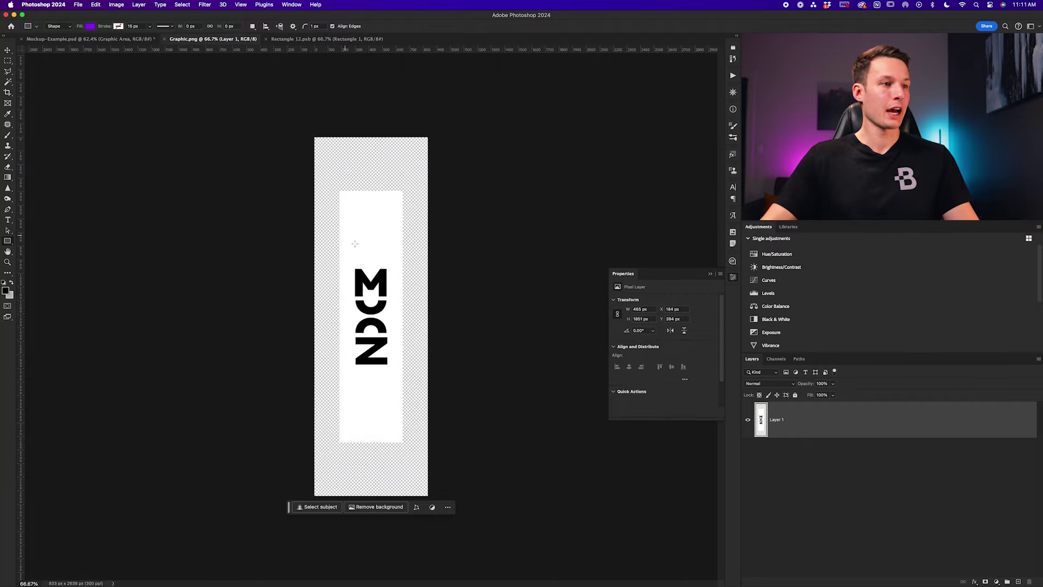
{"action": "left_click", "coordinate": [333, 39]}
{"action": "key", "text": "ctrl+v"}
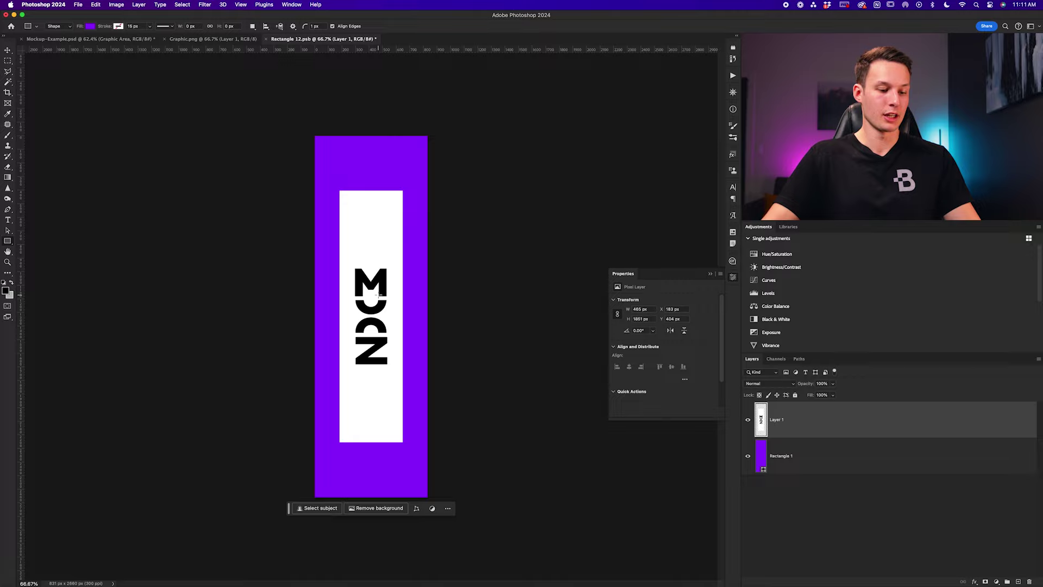
Add a pattern fill layer above Rectangle 1 using Pattern 5 from the pattern-ribbon-dancer group
{"action": "key", "text": "b"}
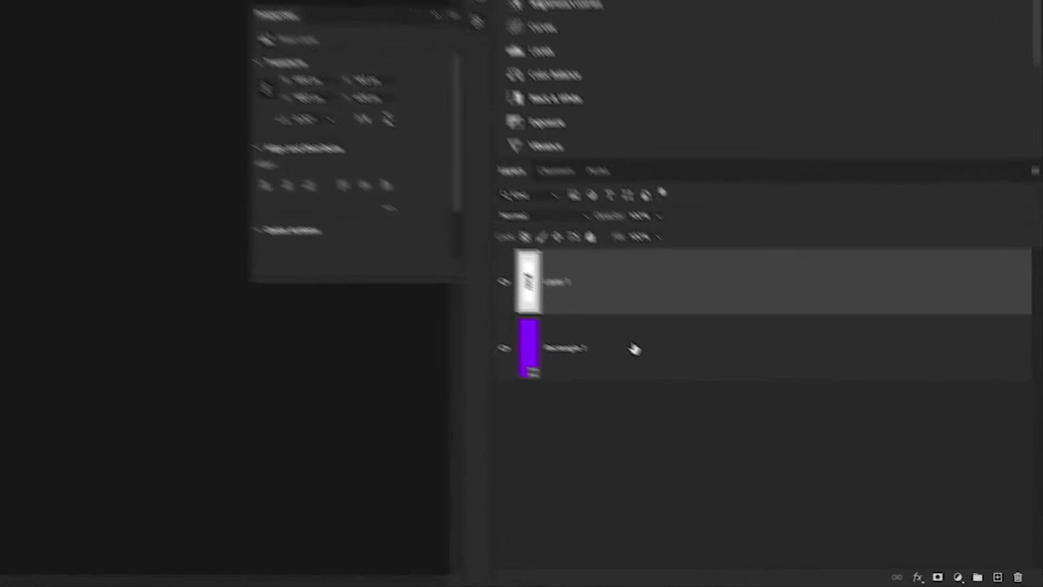
{"action": "left_click", "coordinate": [781, 456]}
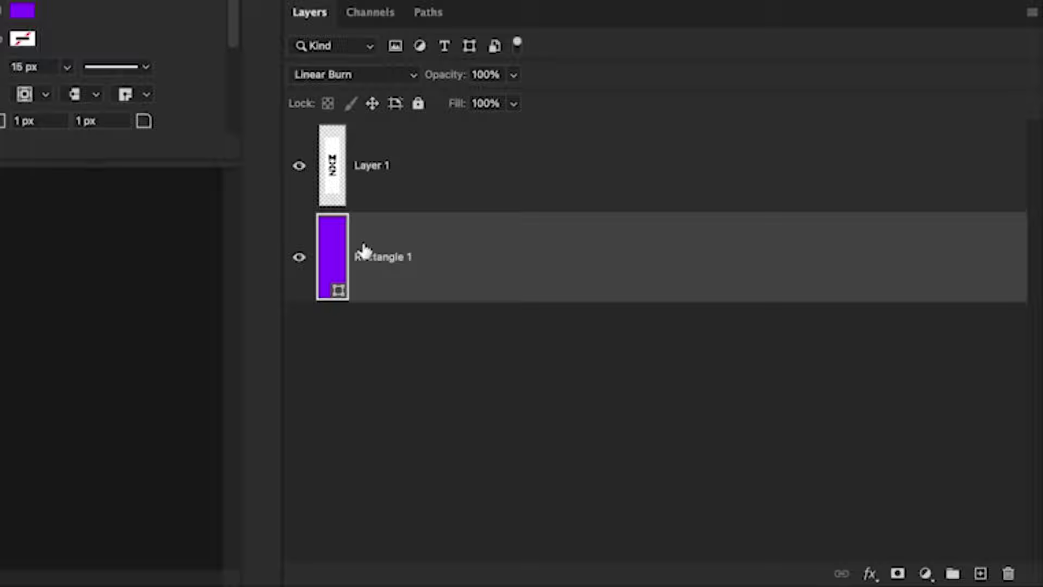
{"action": "left_click", "coordinate": [927, 574]}
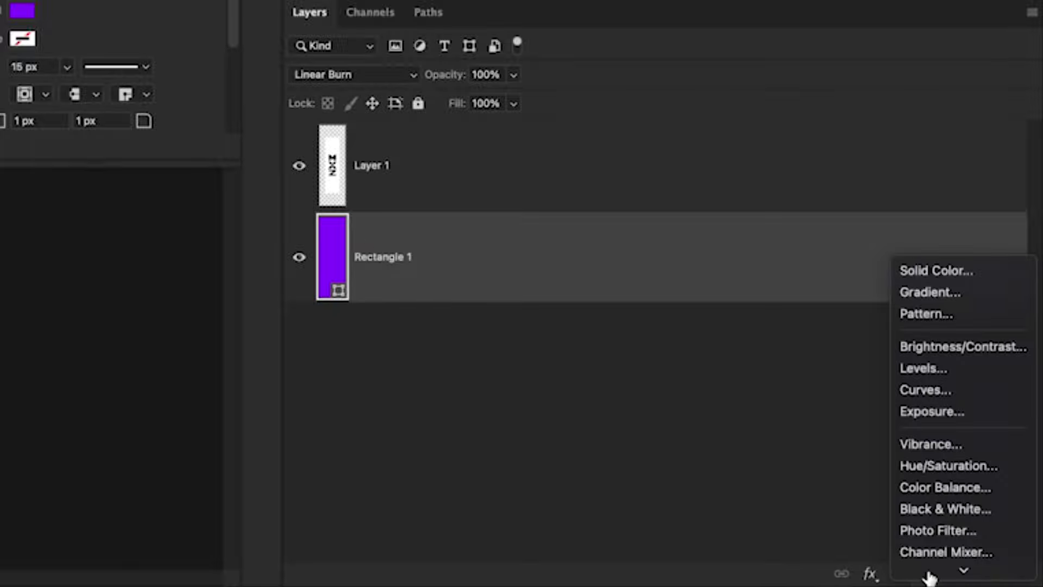
{"action": "mouse_move", "coordinate": [930, 577]}
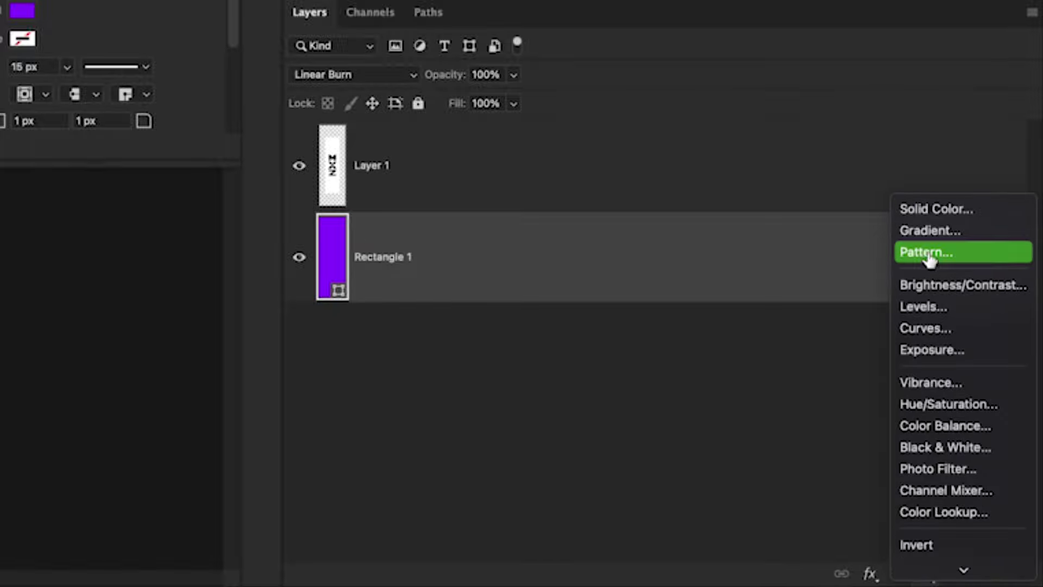
{"action": "left_click", "coordinate": [926, 253]}
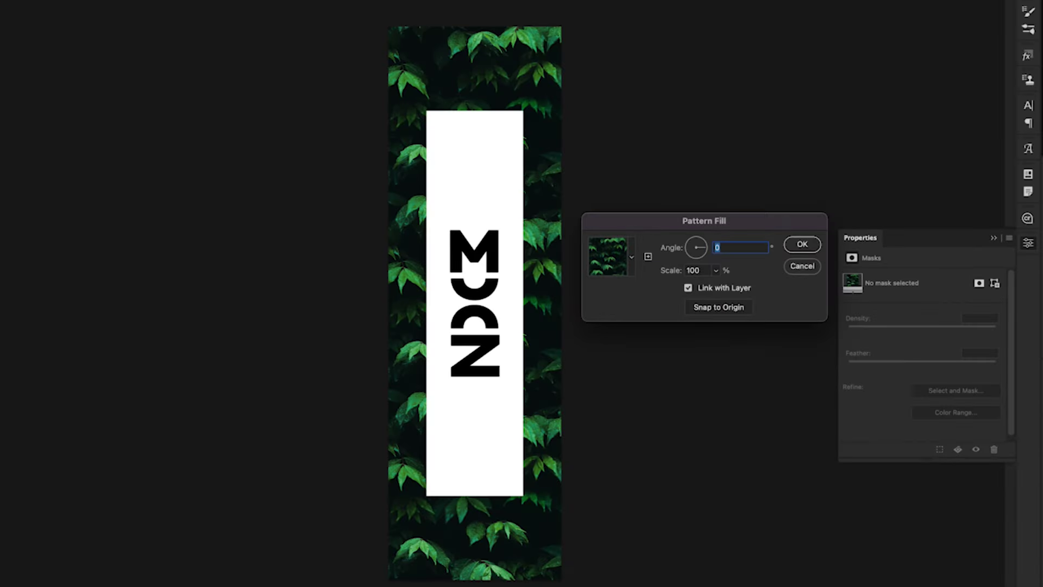
{"action": "left_click", "coordinate": [633, 260]}
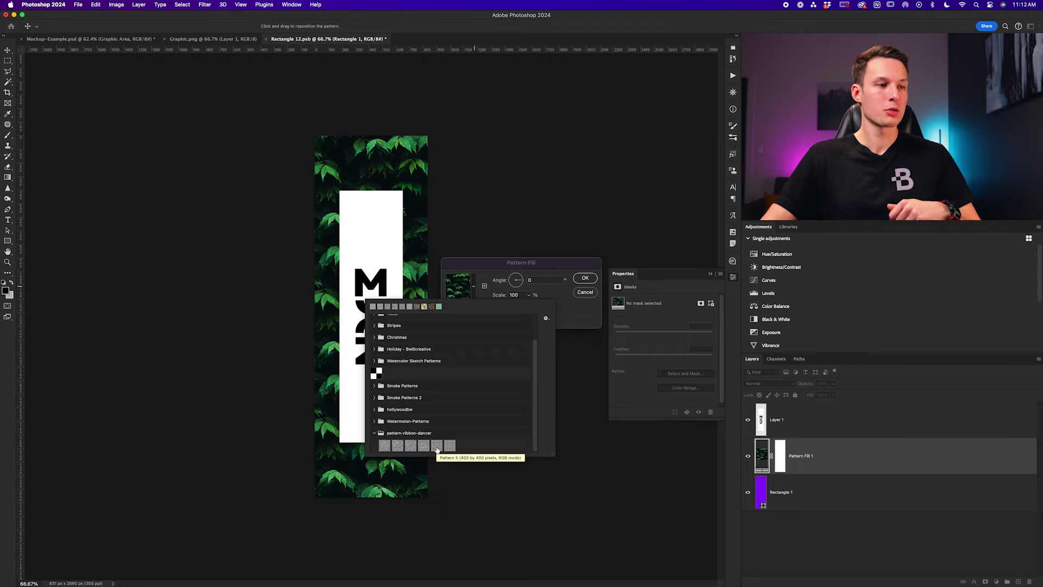
{"action": "left_click", "coordinate": [429, 445]}
{"action": "left_click", "coordinate": [437, 445]}
Scale the pattern fill up to 264% and apply it over the purple rectangle
{"action": "left_click", "coordinate": [535, 305]}
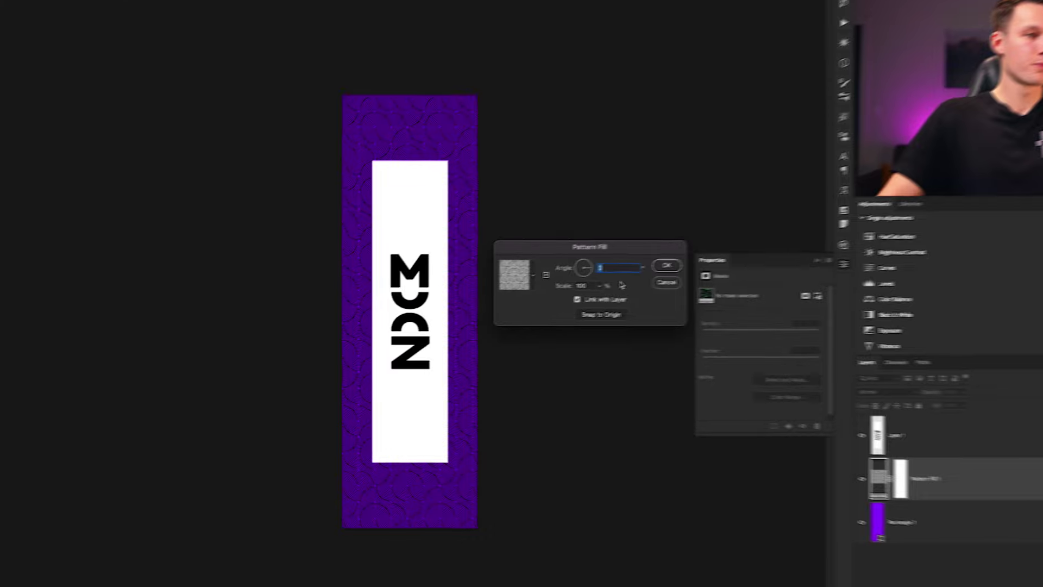
{"action": "left_click", "coordinate": [528, 295]}
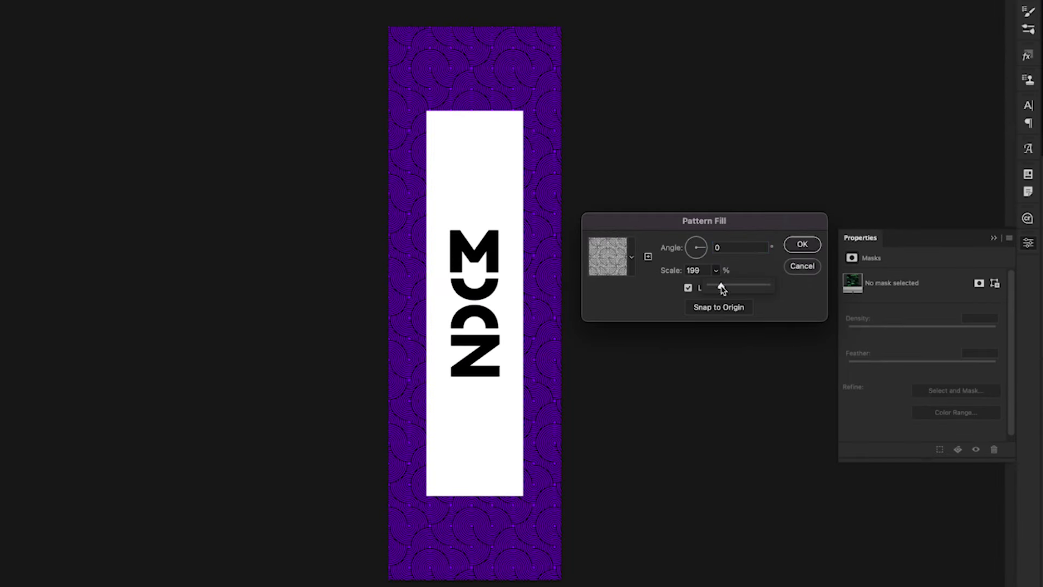
{"action": "left_click_drag", "start_coordinate": [722, 288], "coordinate": [726, 290]}
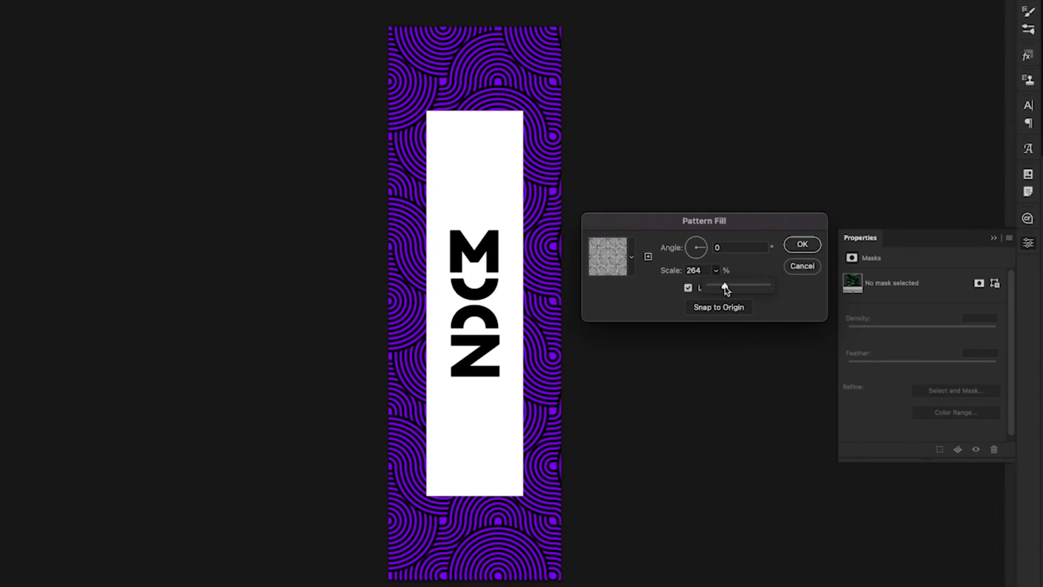
{"action": "left_click", "coordinate": [803, 245]}
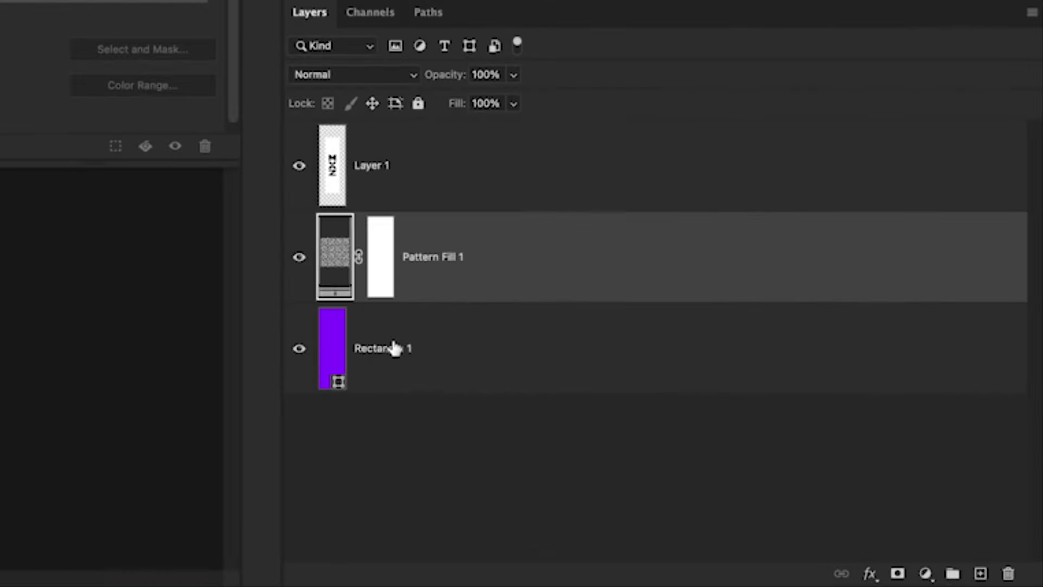
Change the fill colour of the Rectangle 1 shape to the light red from the recently used colors
{"action": "left_click", "coordinate": [390, 343]}
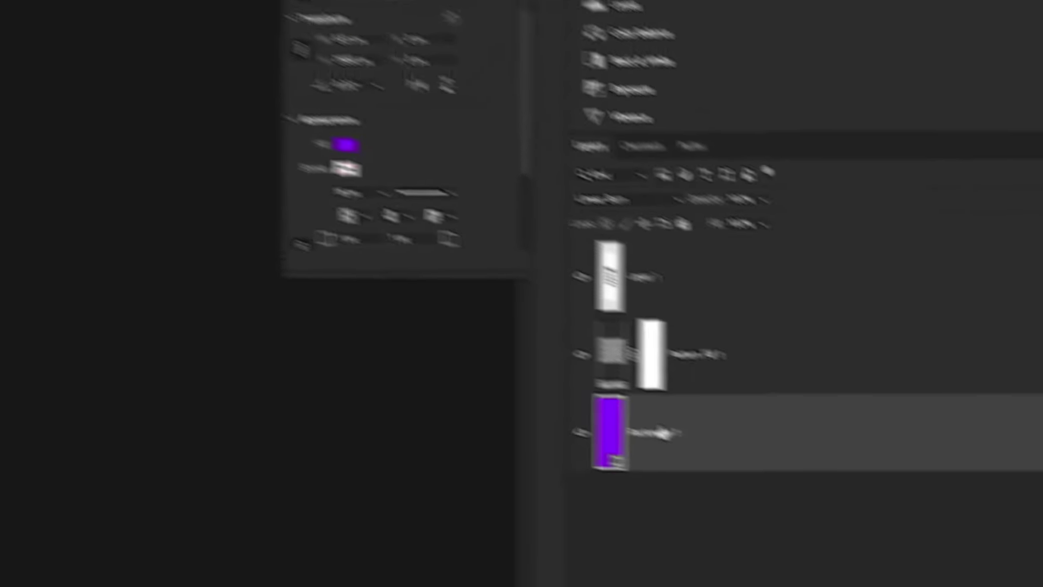
{"action": "left_click", "coordinate": [883, 369]}
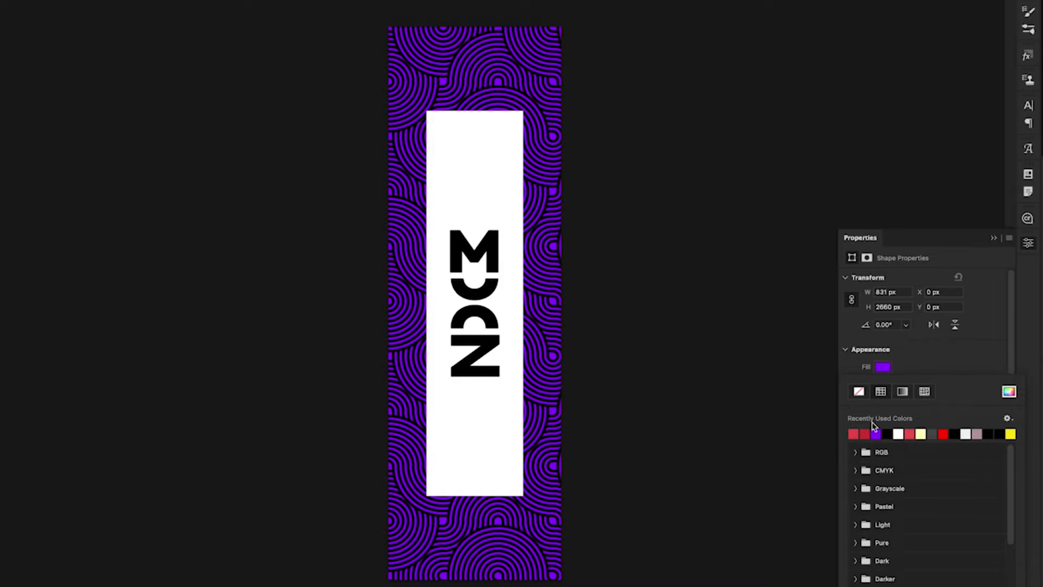
{"action": "left_click", "coordinate": [860, 431]}
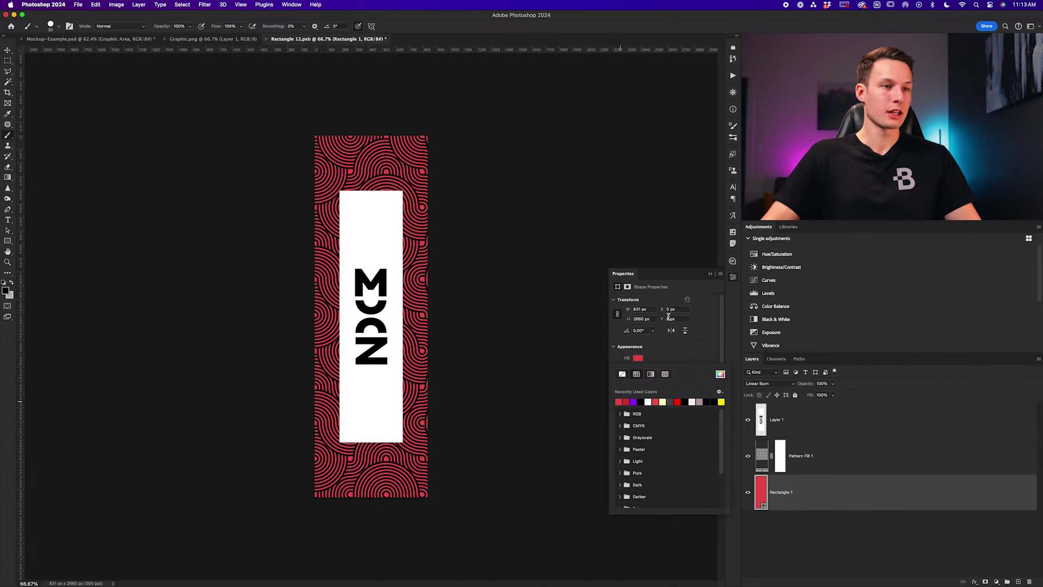
{"action": "left_click", "coordinate": [711, 274]}
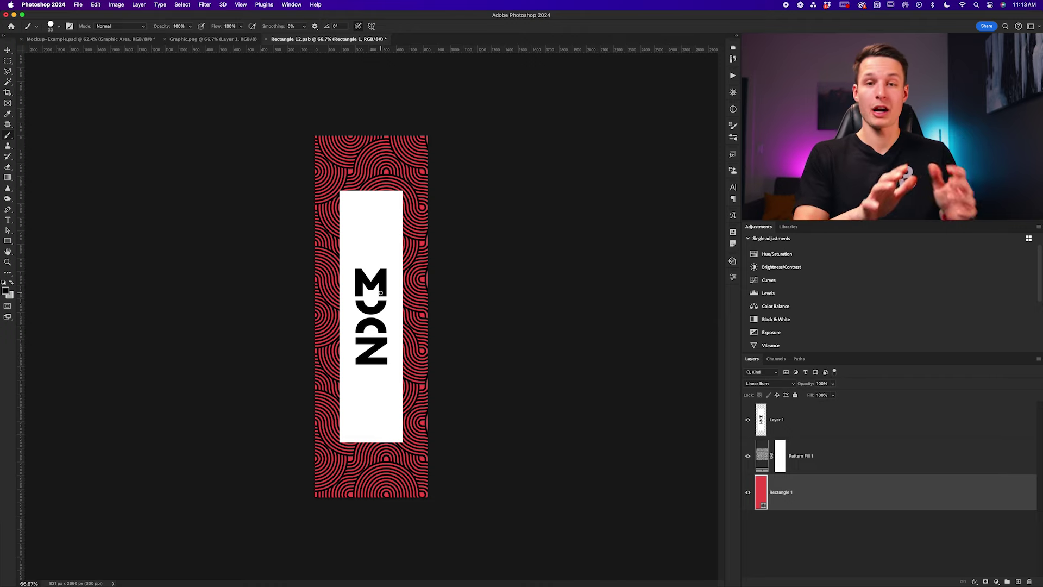
Save the smart object's contents and return to the Mockup-Example.psd document
{"action": "key", "text": "super+s"}
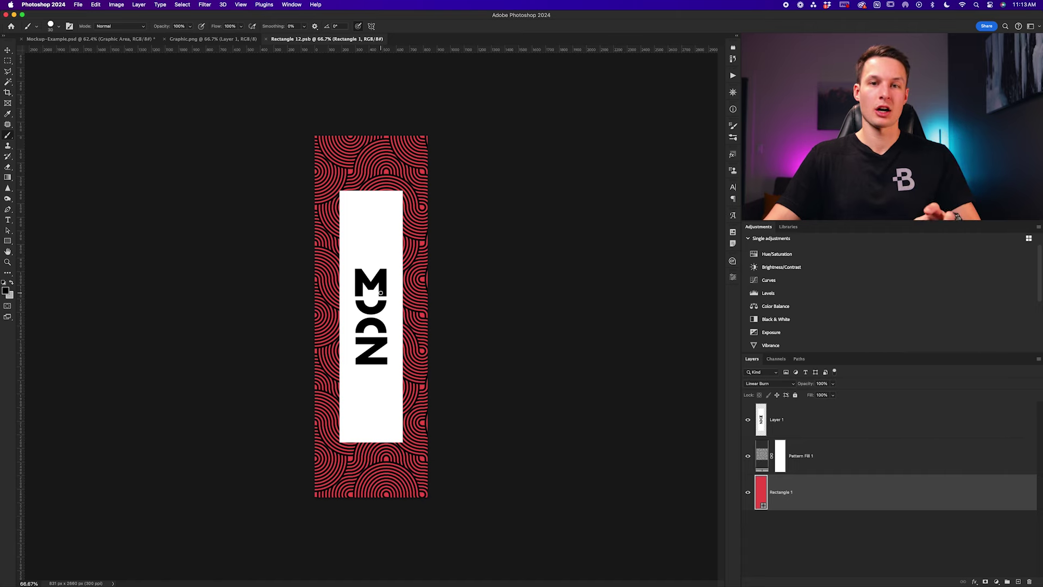
{"action": "left_click", "coordinate": [107, 40]}
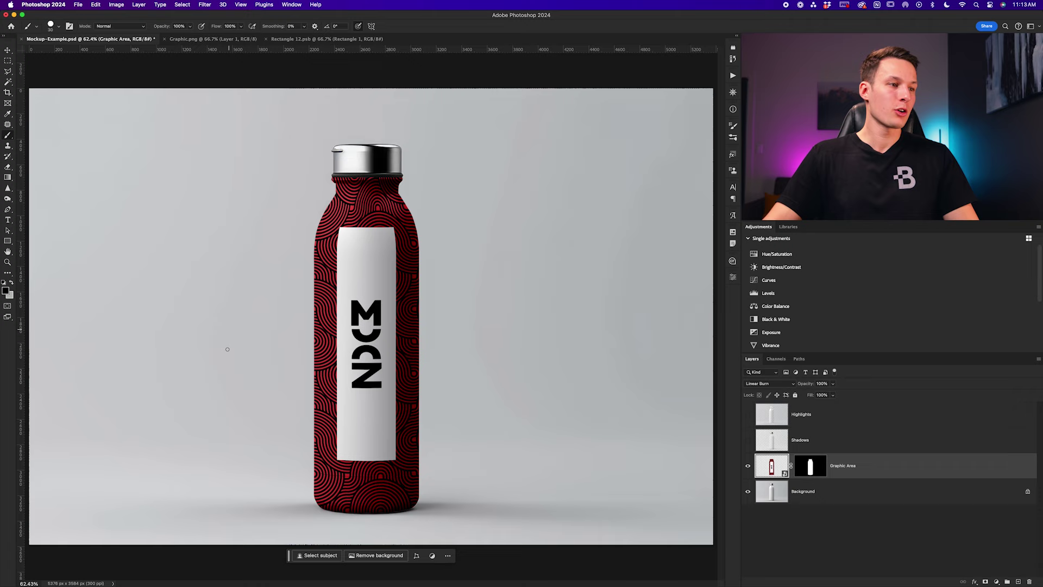
{"action": "key", "text": "super+minus"}
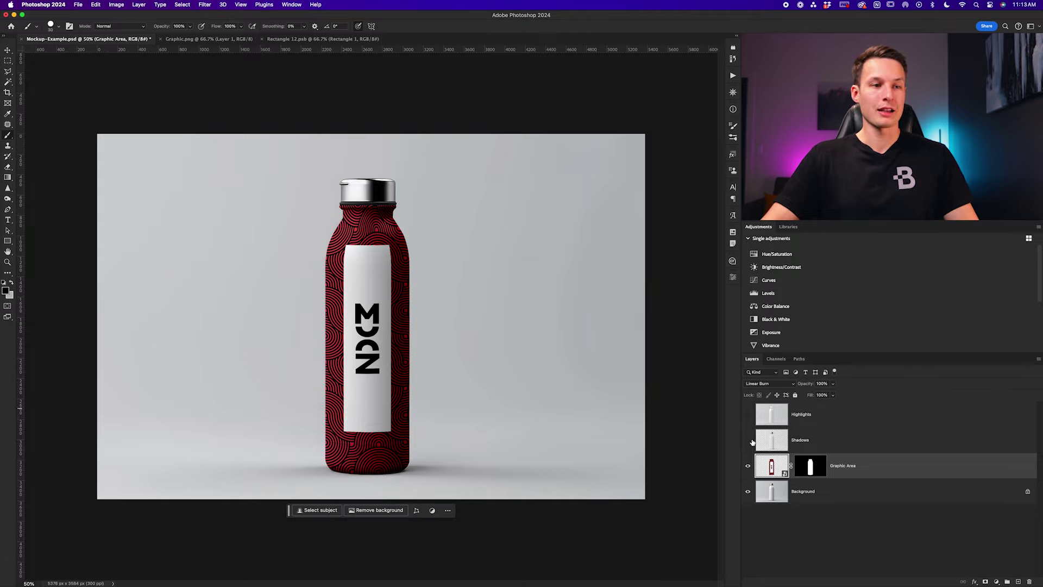
Make the Shadows and Highlights layers visible and copy the Graphic Area layer mask onto both of them
{"action": "left_click", "coordinate": [749, 442]}
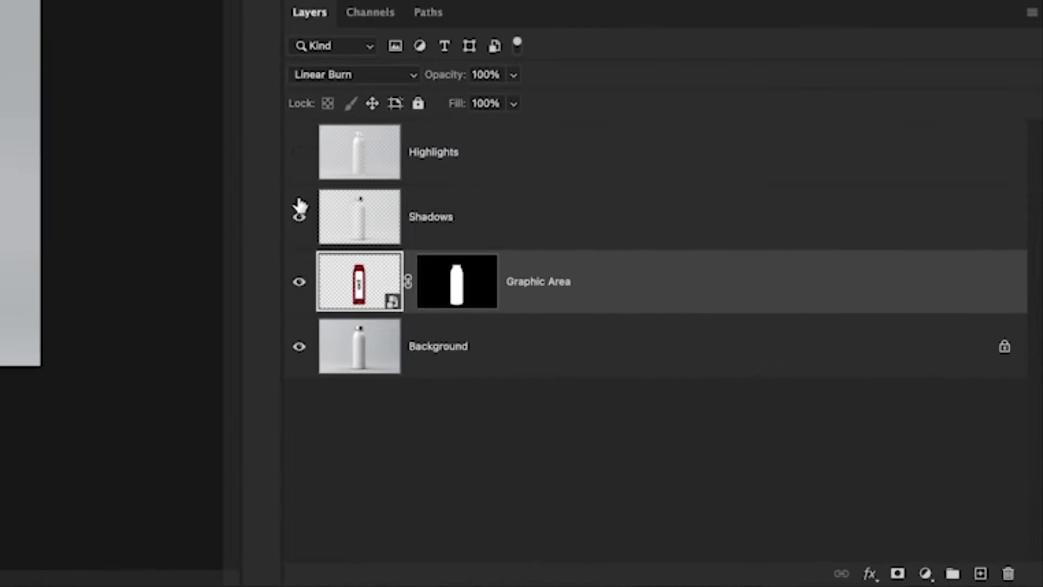
{"action": "left_click", "coordinate": [748, 415]}
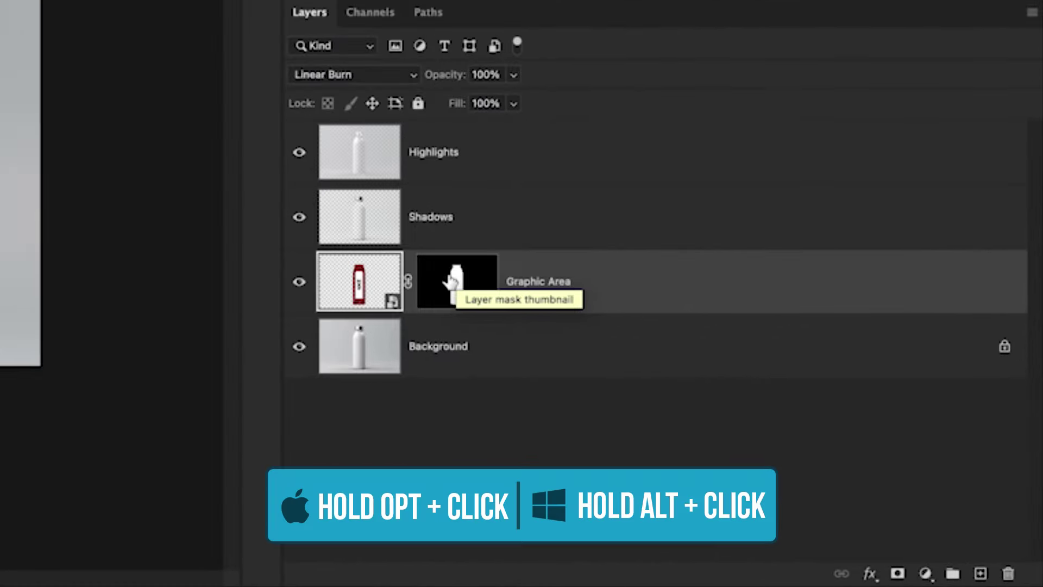
{"action": "left_click_drag", "start_coordinate": [447, 287], "coordinate": [454, 223]}
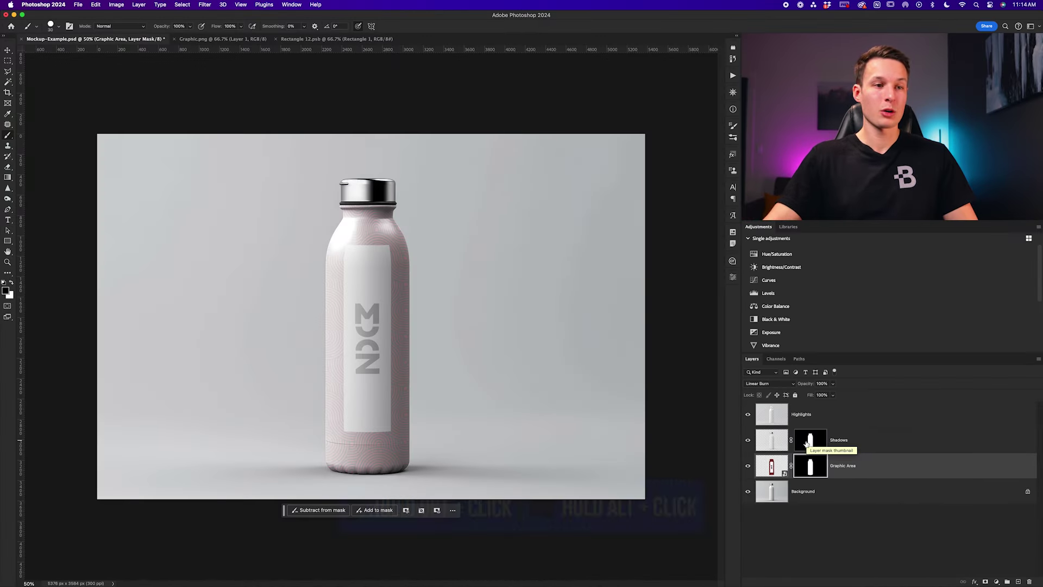
{"action": "left_click_drag", "start_coordinate": [808, 442], "coordinate": [809, 417]}
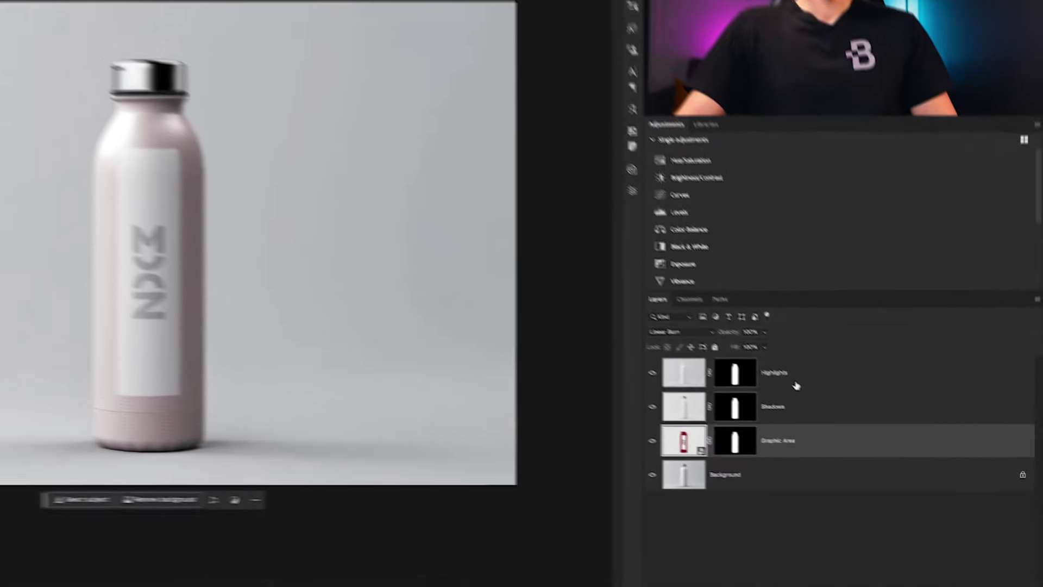
Set the Highlights layer's blend mode to Overlay and the Shadows layer's blend mode to Multiply
{"action": "left_click", "coordinate": [856, 423]}
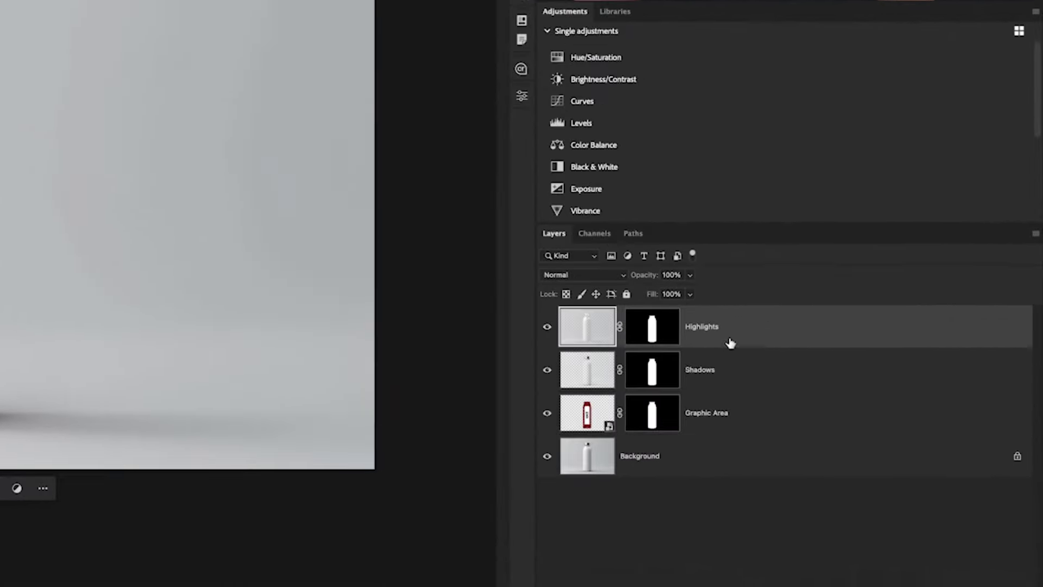
{"action": "left_click", "coordinate": [576, 276]}
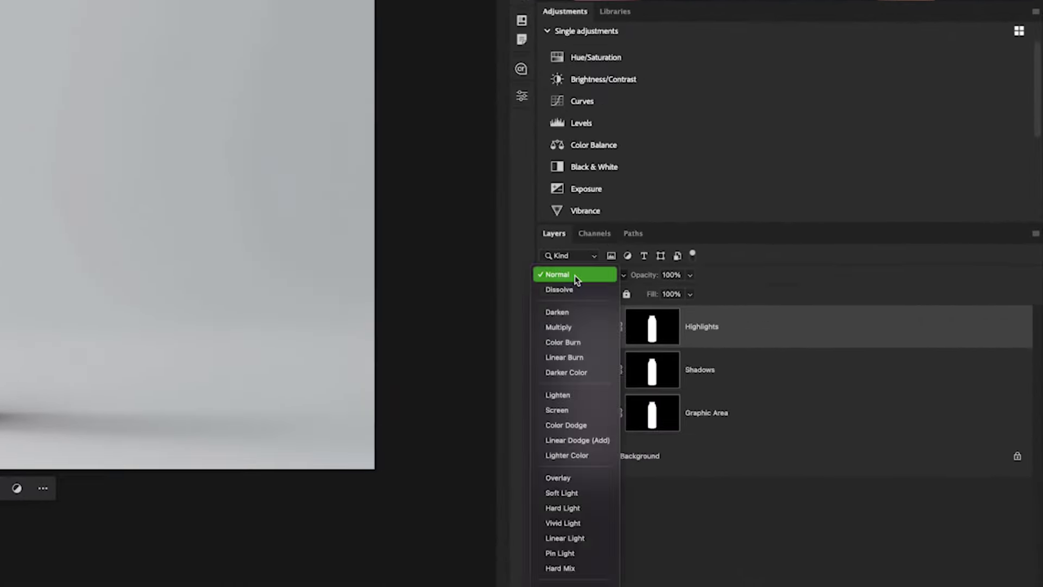
{"action": "left_click", "coordinate": [568, 478]}
{"action": "left_click", "coordinate": [733, 372]}
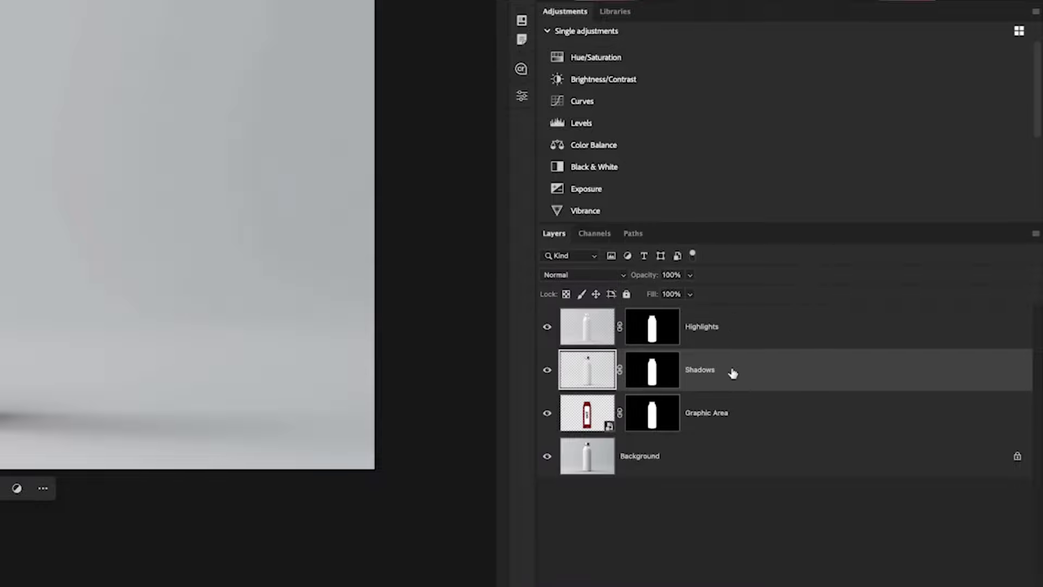
{"action": "left_click", "coordinate": [582, 276]}
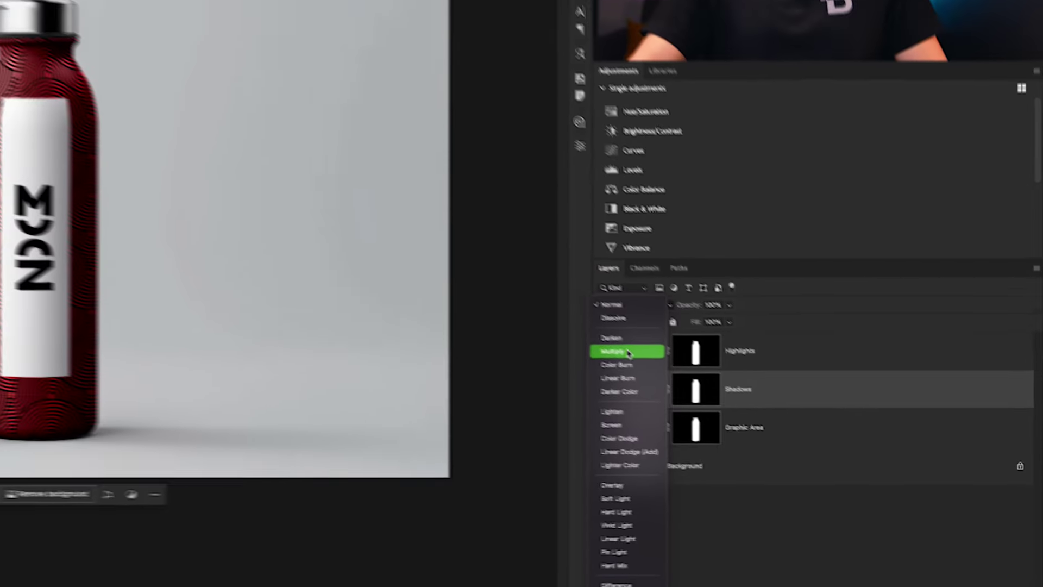
{"action": "left_click", "coordinate": [576, 328]}
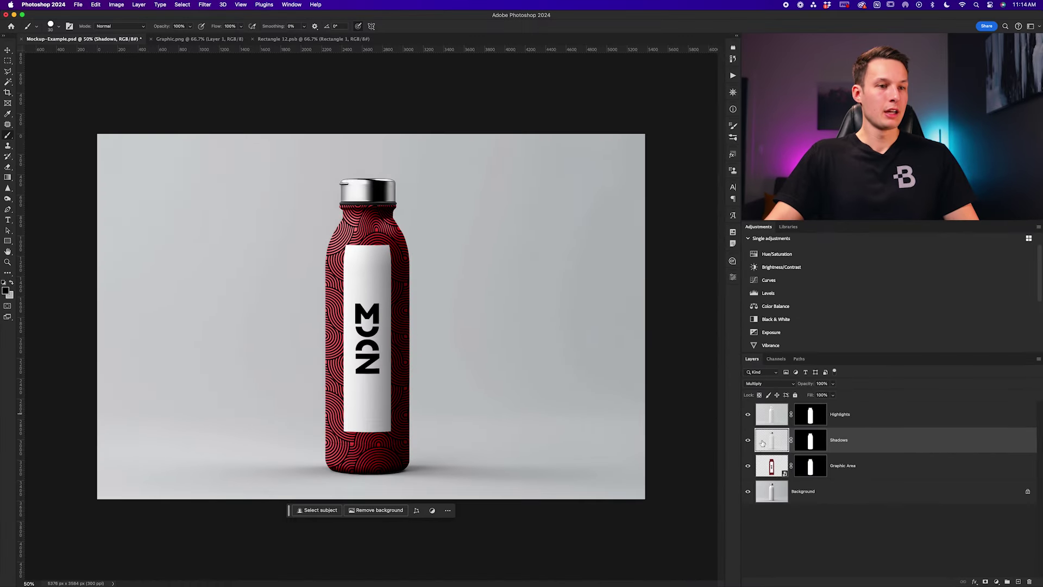
Toggle the visibility of the Highlights and Shadows layers to compare their effect on the bottle
{"action": "left_click", "coordinate": [748, 415]}
{"action": "left_click", "coordinate": [748, 440]}
{"action": "left_click", "coordinate": [748, 414]}
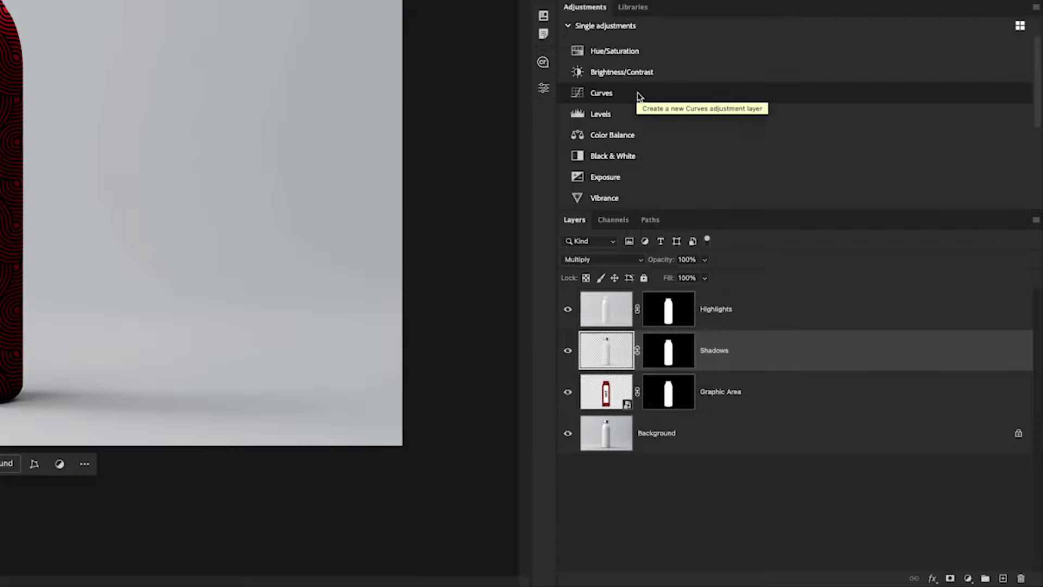
Add a Curves adjustment clipped to the Shadows layer and move its black point inward to darken the shadows
{"action": "left_click", "coordinate": [610, 97]}
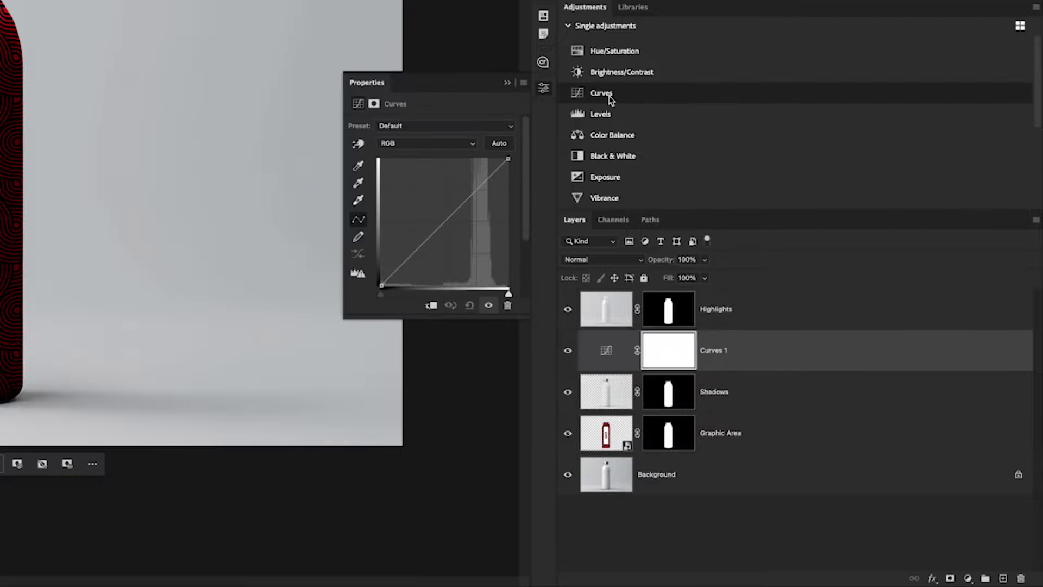
{"action": "left_click", "coordinate": [430, 307]}
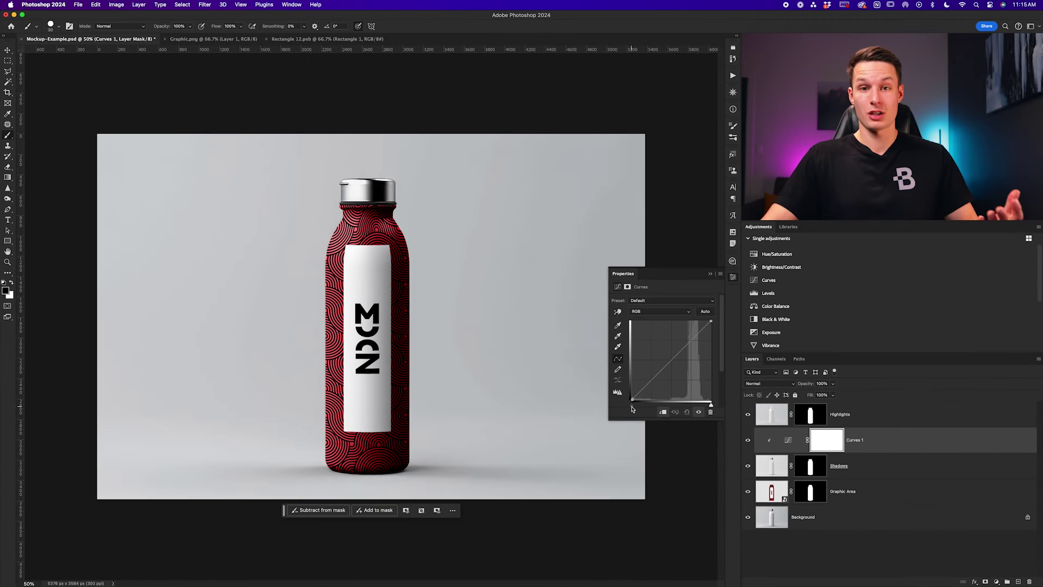
{"action": "left_click_drag", "start_coordinate": [633, 409], "coordinate": [664, 410]}
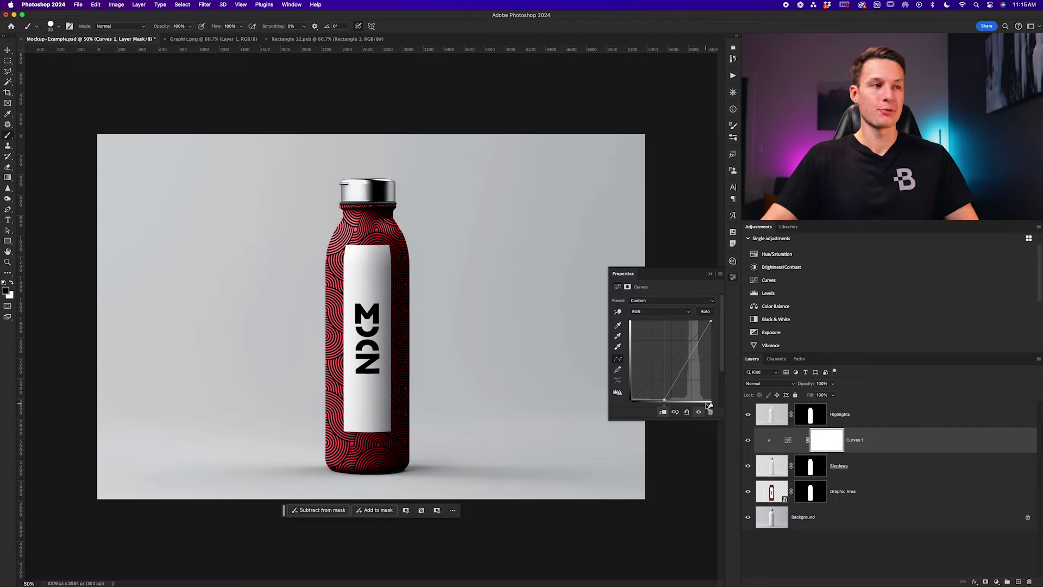
{"action": "left_click", "coordinate": [710, 273]}
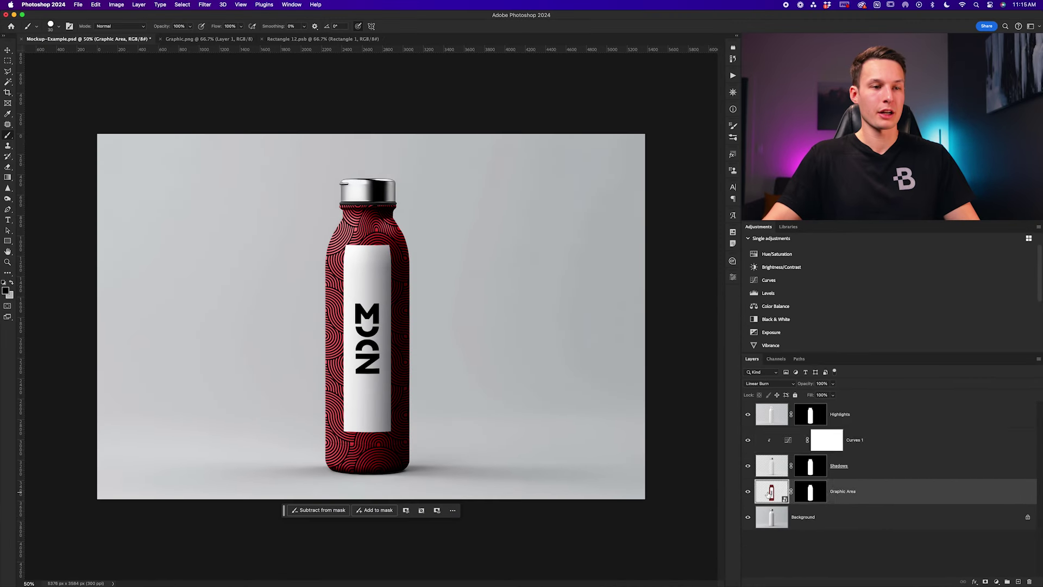
Open the Graphic Area smart object's contents to review the artwork, and return to the mockup document
{"action": "double_click", "coordinate": [603, 435]}
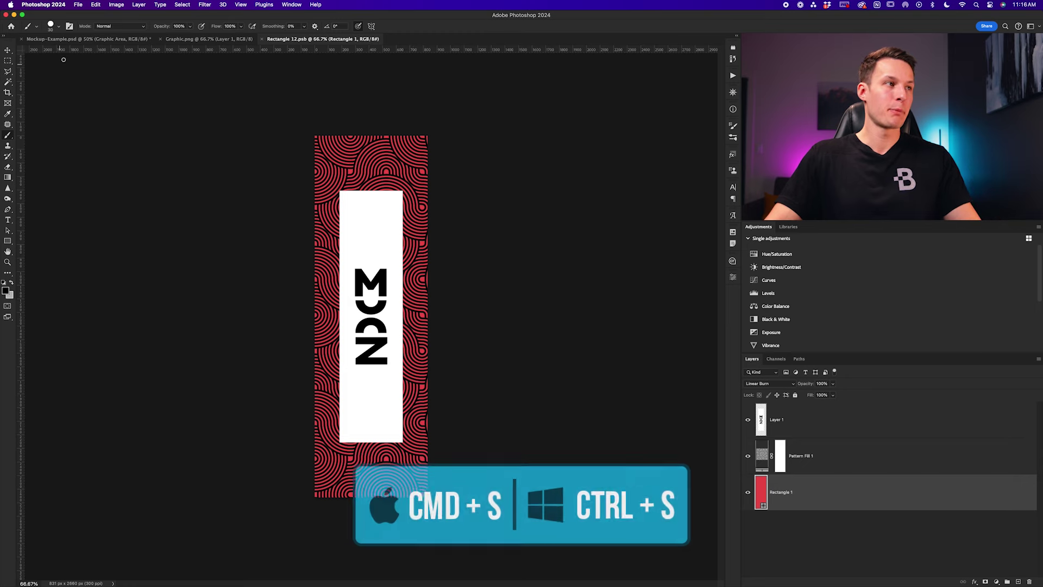
{"action": "key", "text": "ctrl+Tab"}
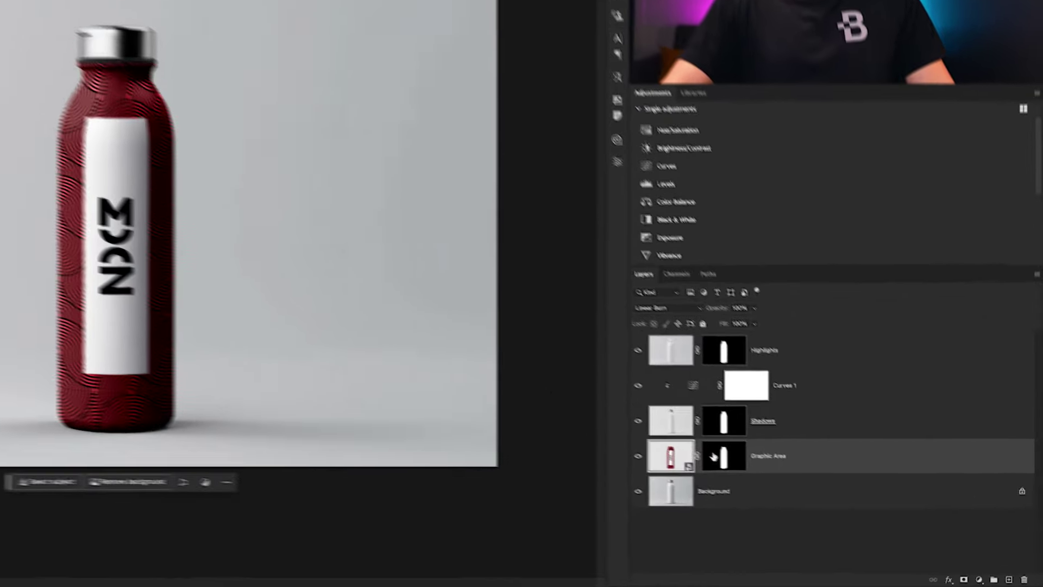
Load the saved Bottom selection and fill it with black on the Graphic Area layer mask to hide the graphic there
{"action": "left_click", "coordinate": [810, 493]}
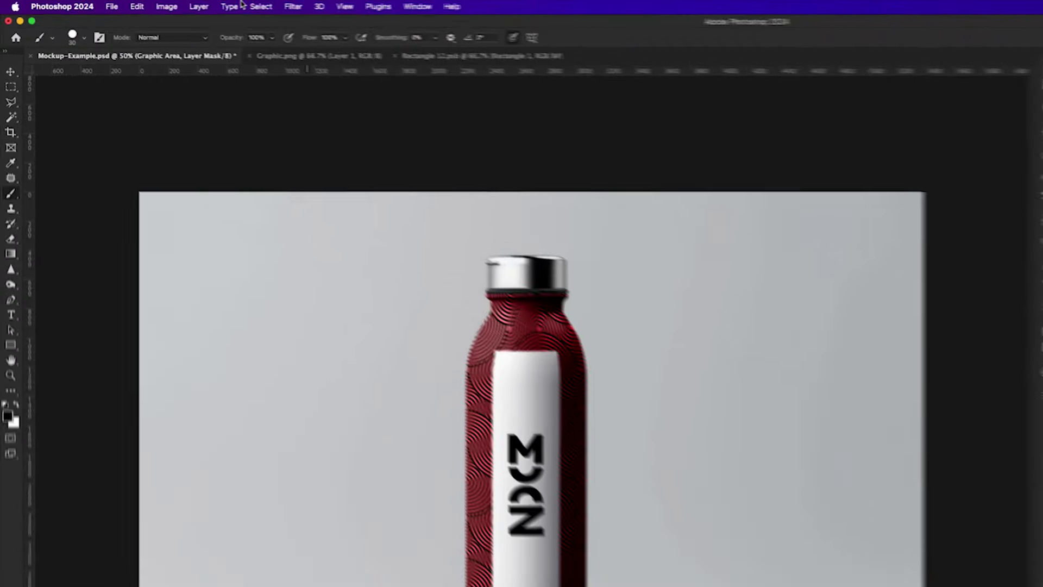
{"action": "left_click", "coordinate": [182, 4]}
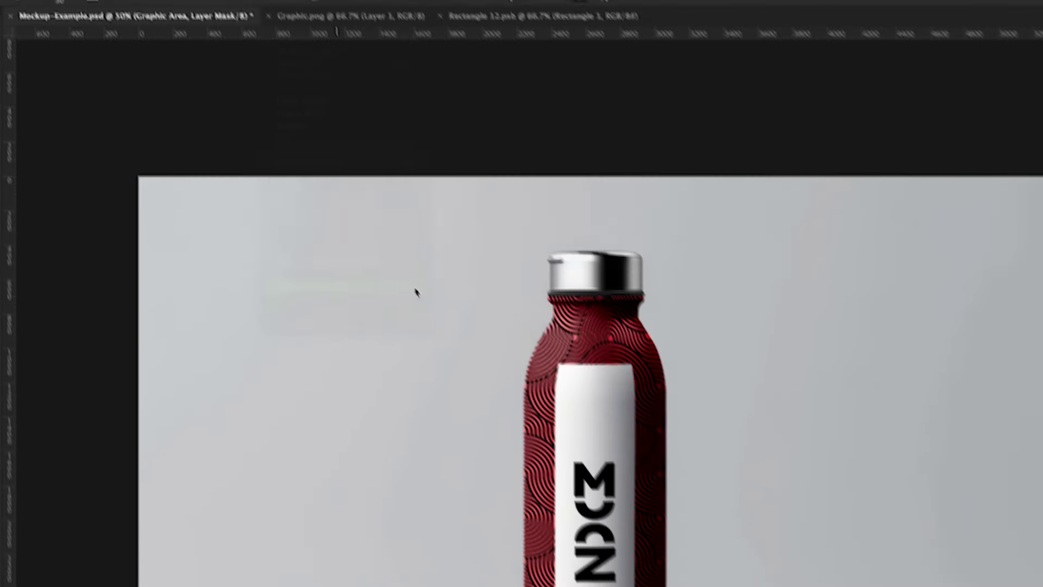
{"action": "left_click", "coordinate": [806, 415]}
{"action": "left_click", "coordinate": [790, 472]}
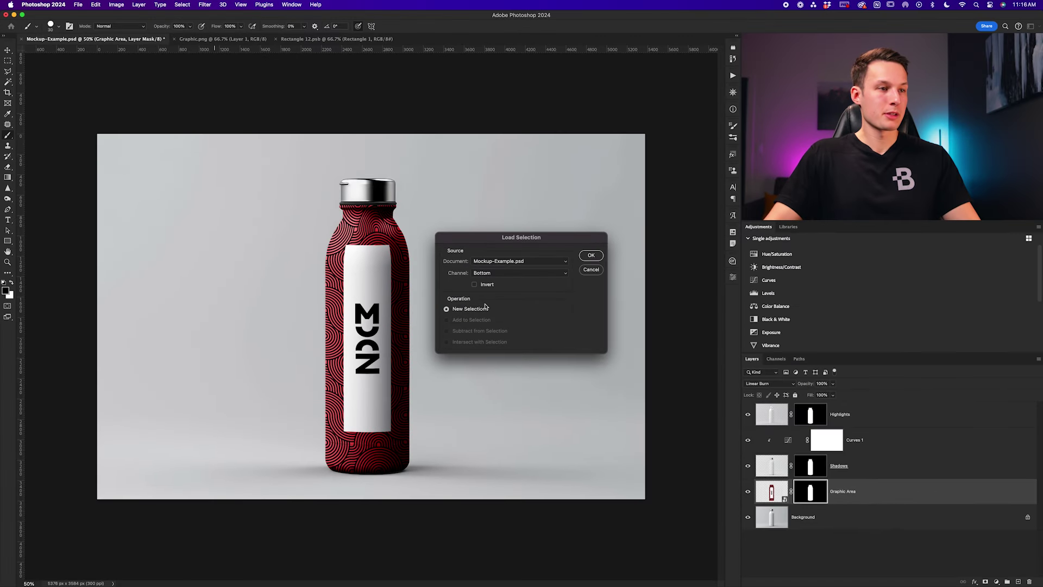
{"action": "left_click", "coordinate": [591, 255]}
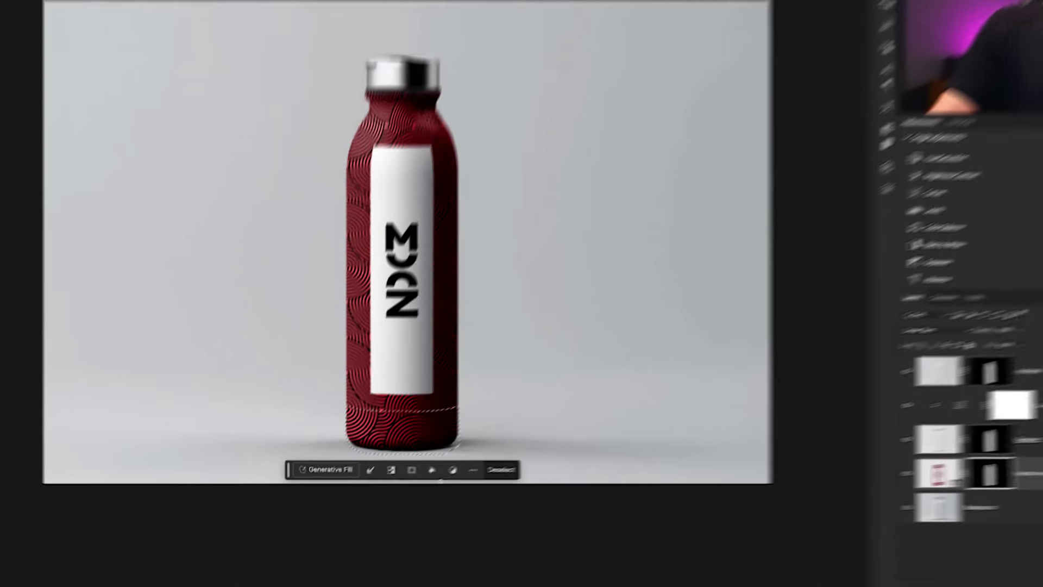
{"action": "left_click", "coordinate": [435, 471]}
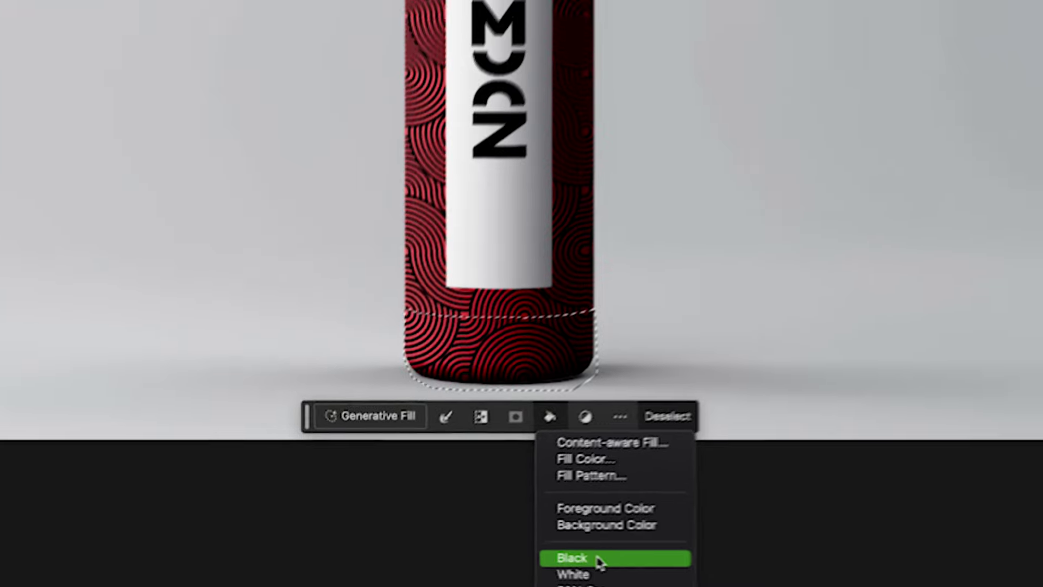
{"action": "left_click", "coordinate": [599, 559]}
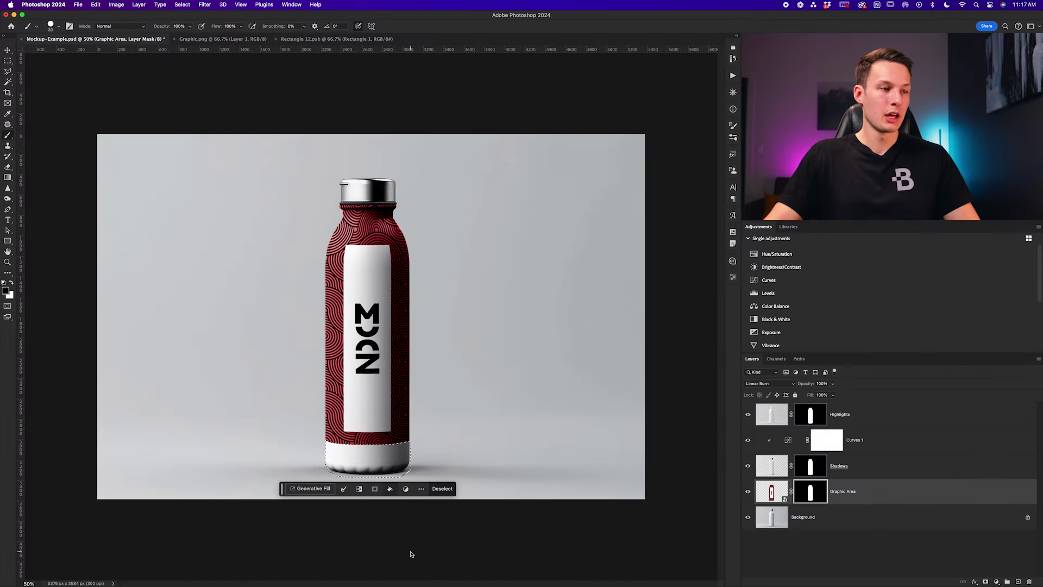
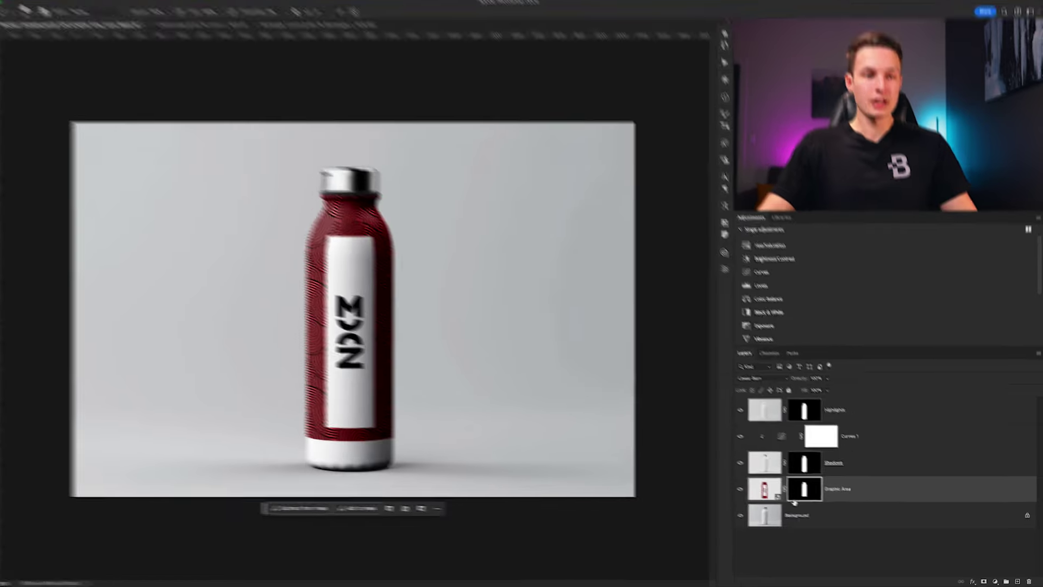
Add a red Solid Color fill layer, about #e75b5b, directly above the Background and set its blend mode to Multiply
{"action": "left_click", "coordinate": [811, 525]}
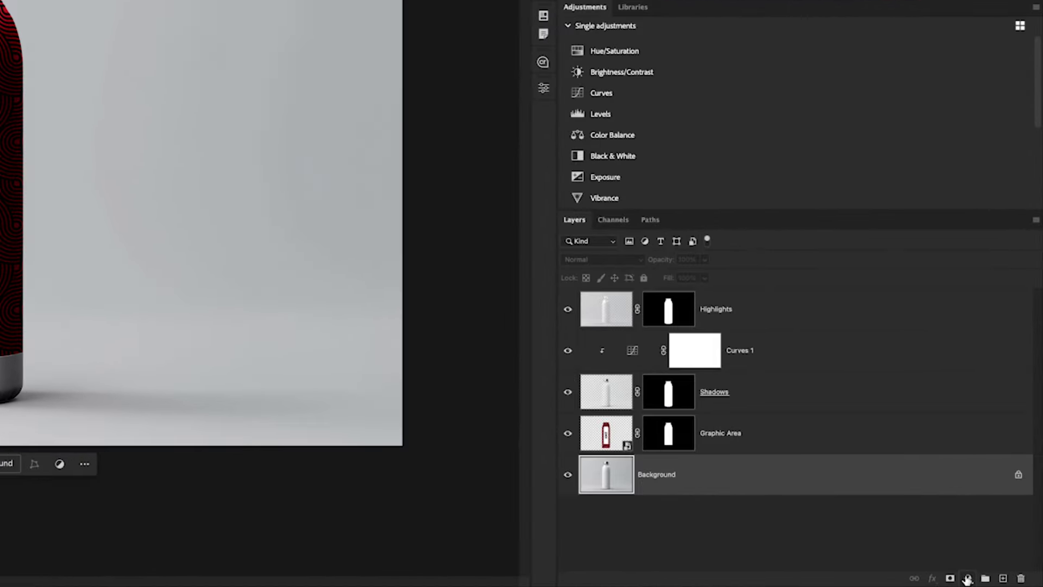
{"action": "left_click", "coordinate": [967, 579]}
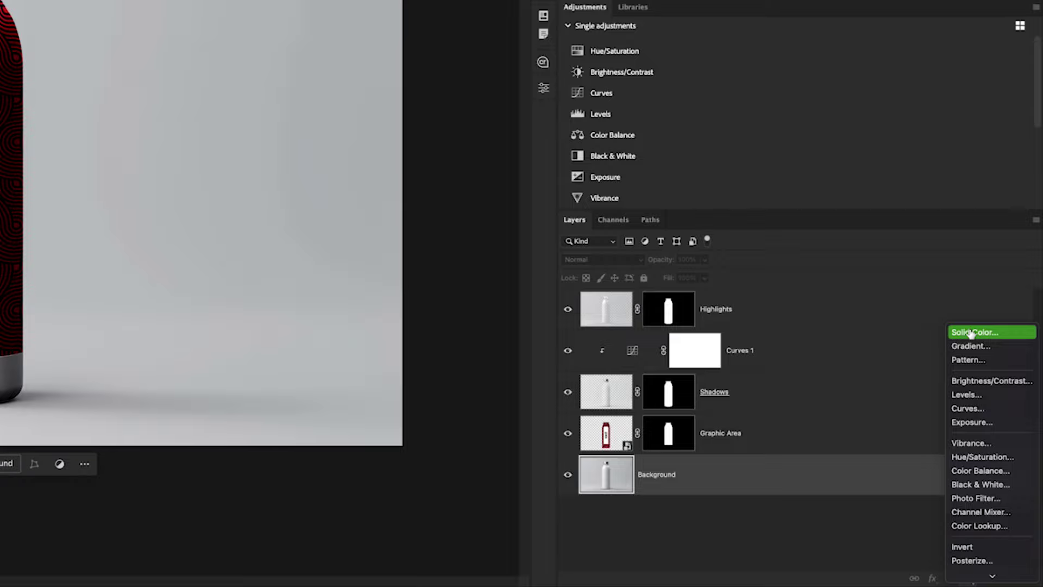
{"action": "left_click", "coordinate": [970, 333]}
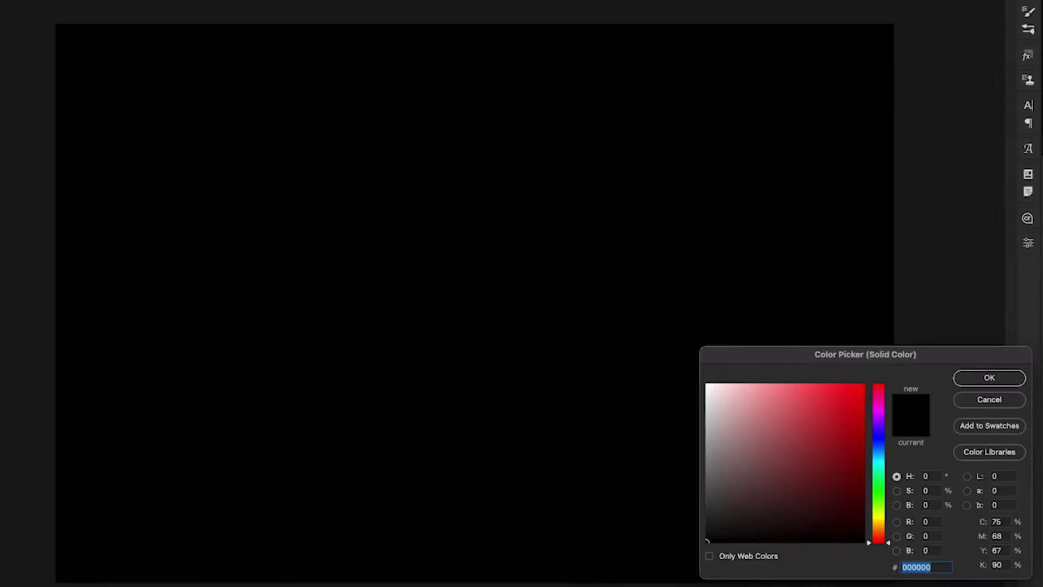
{"action": "mouse_move", "coordinate": [782, 399]}
{"action": "left_mouse_down"}
{"action": "mouse_move", "coordinate": [807, 408]}
{"action": "mouse_move", "coordinate": [802, 398]}
{"action": "left_mouse_up"}
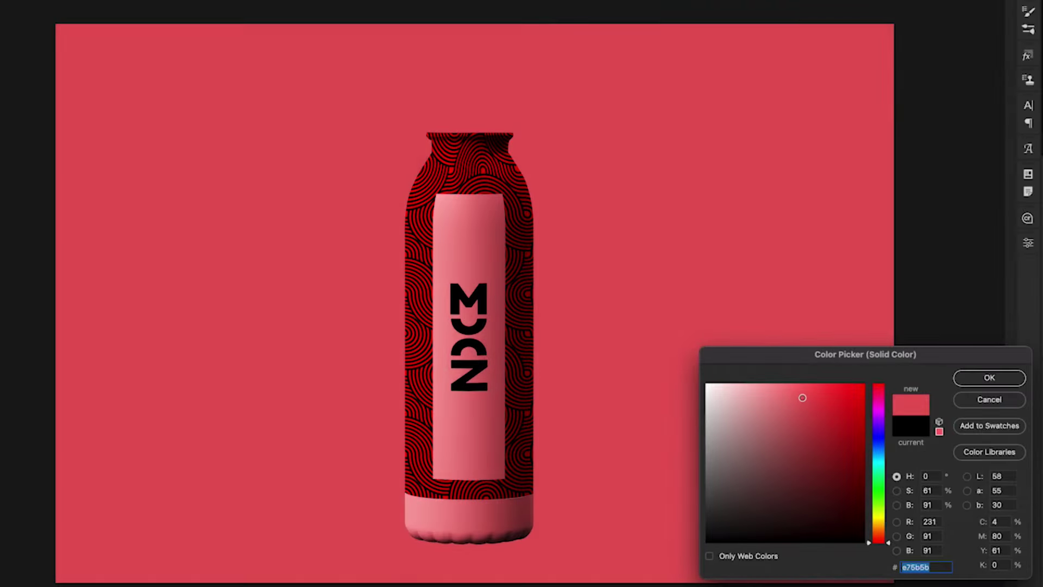
{"action": "left_click", "coordinate": [990, 378]}
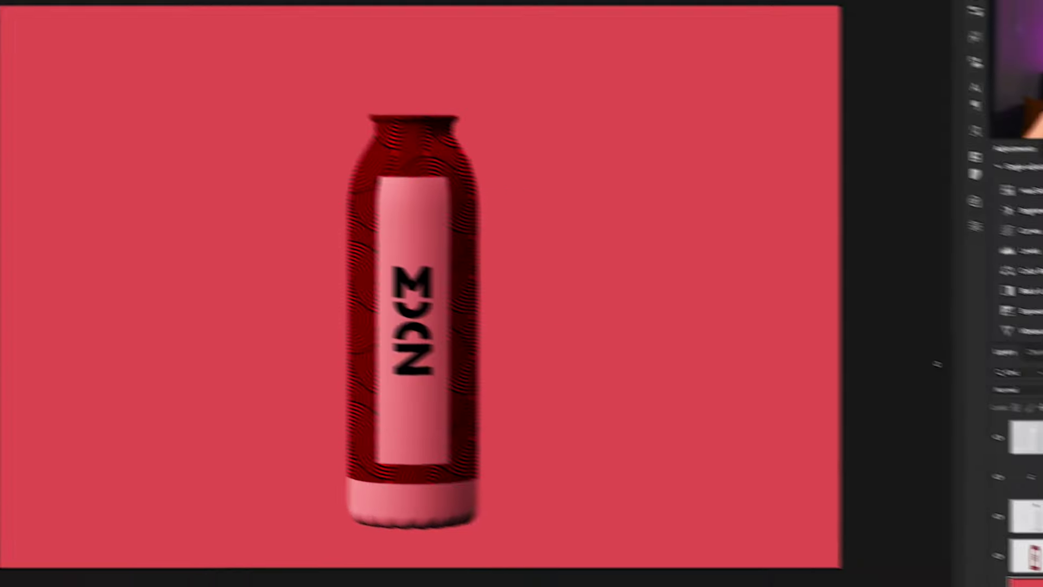
{"action": "left_click", "coordinate": [591, 261]}
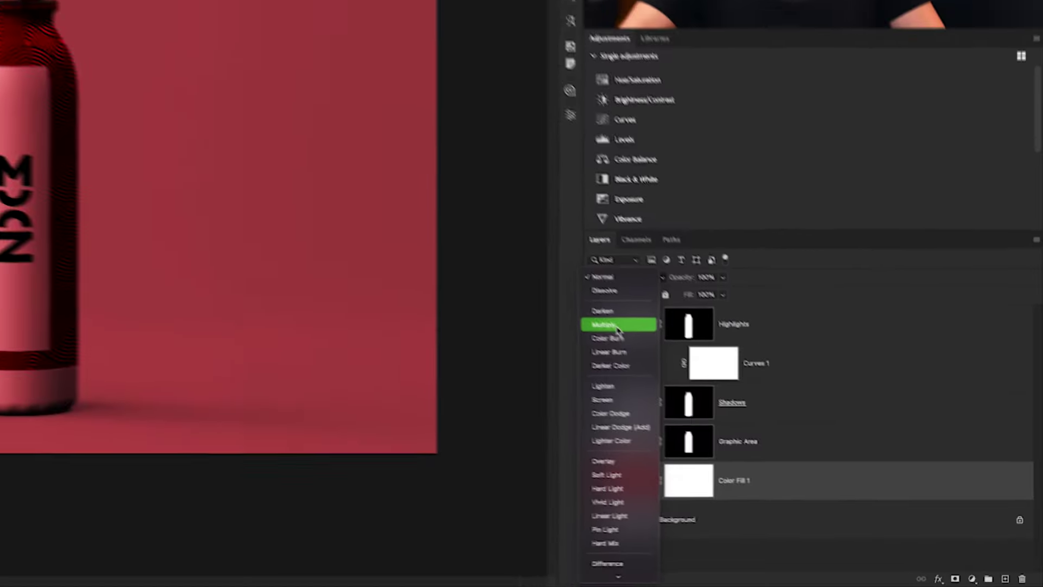
{"action": "left_click", "coordinate": [579, 309]}
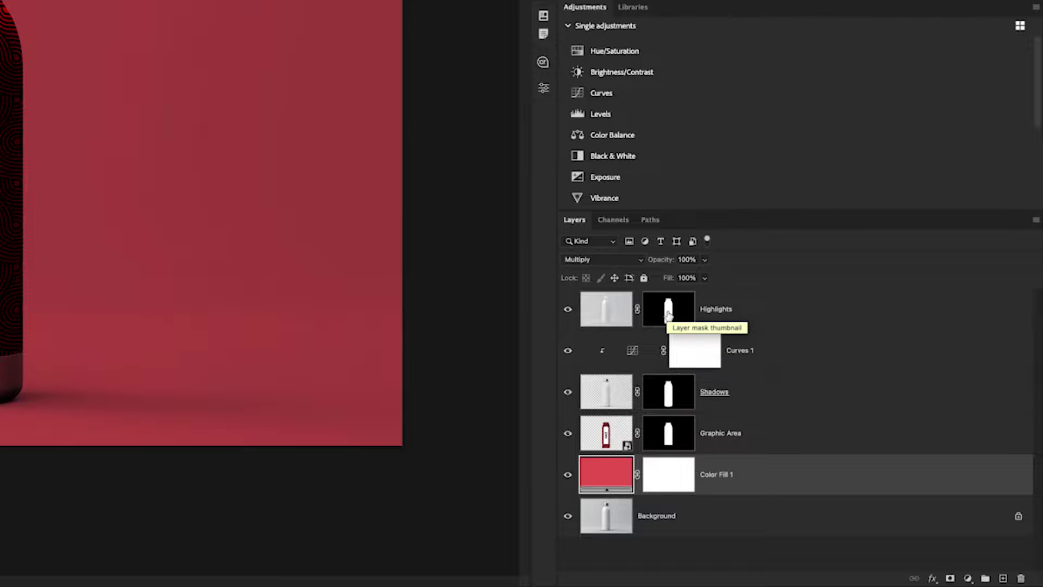
Copy the Highlights layer mask onto the Color Fill 1 layer and invert it so the colour affects only the backdrop
{"action": "left_click_drag", "start_coordinate": [668, 314], "coordinate": [668, 478]}
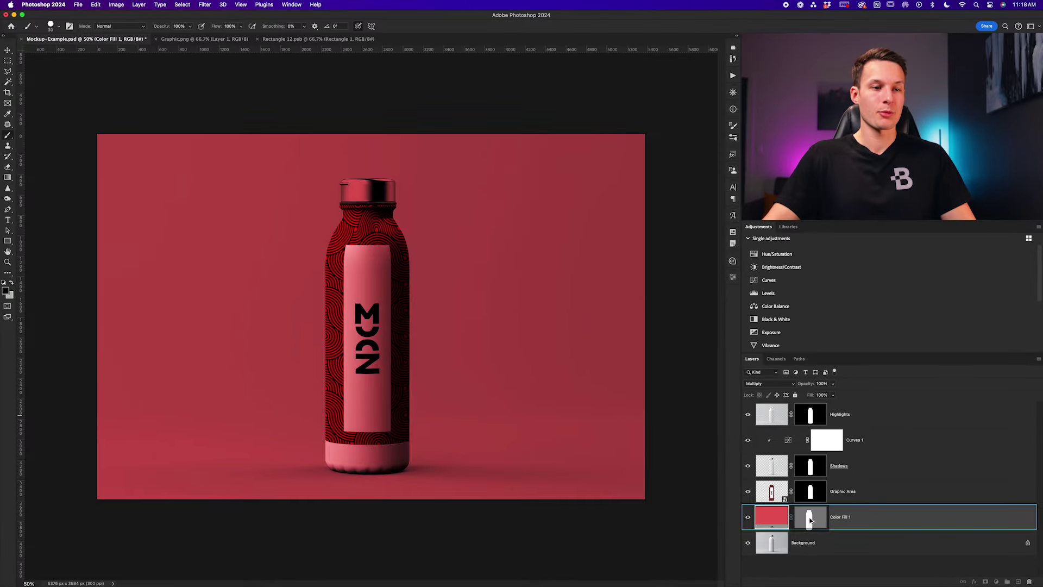
{"action": "left_click_drag", "start_coordinate": [809, 520], "coordinate": [810, 520]}
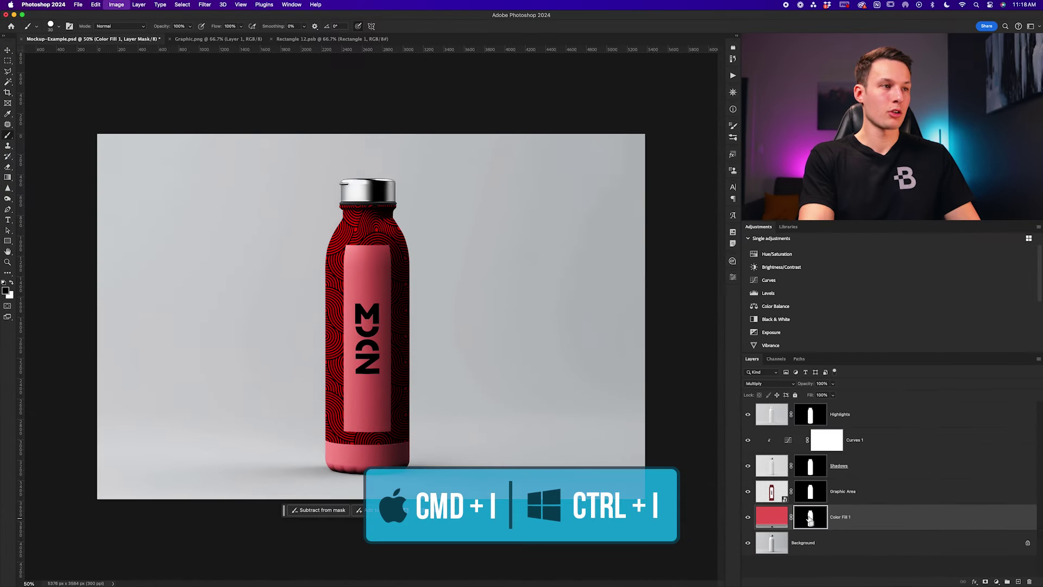
{"action": "key", "text": "super+i"}
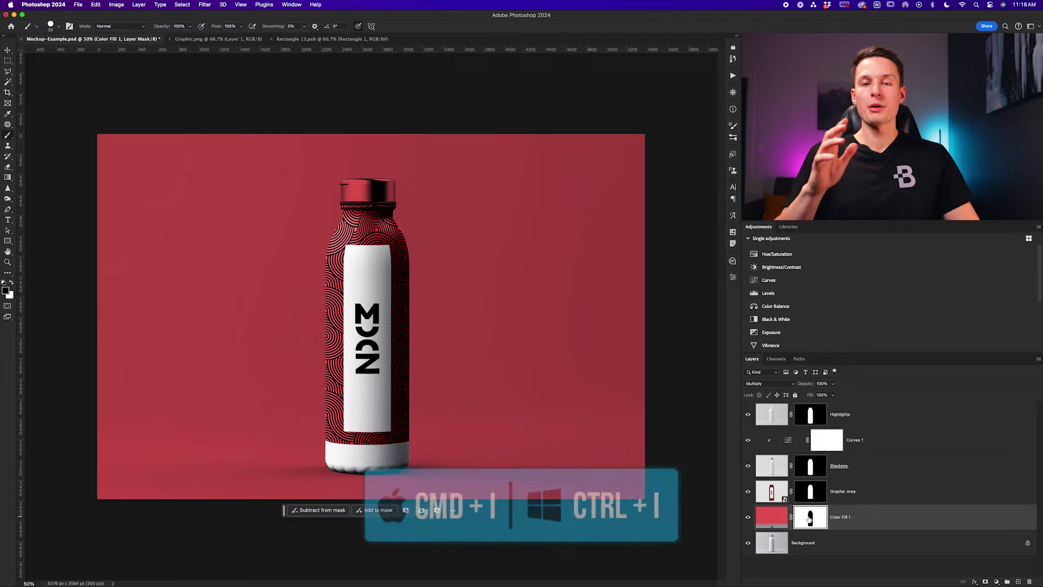
Select the bottle as subject from the Background layer, paint the cap black on the Color Fill 1 mask, and deselect
{"action": "key", "text": "super+0"}
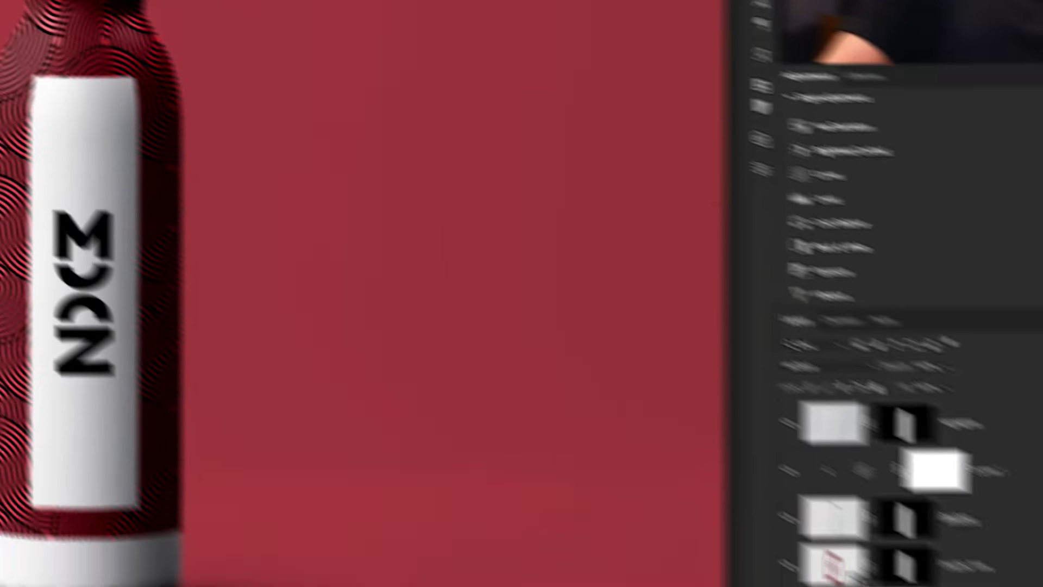
{"action": "left_click", "coordinate": [710, 531]}
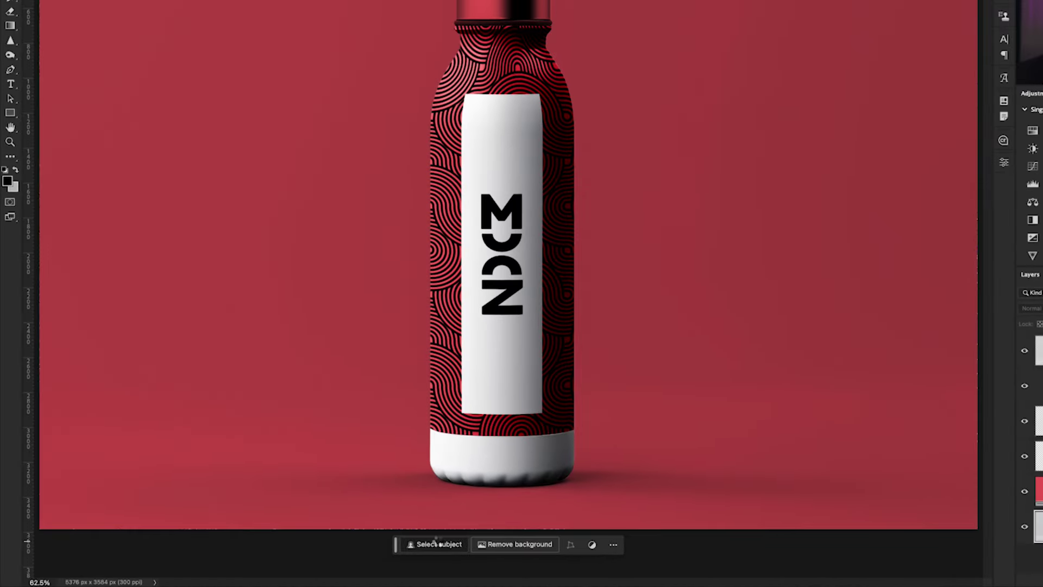
{"action": "left_click", "coordinate": [435, 544]}
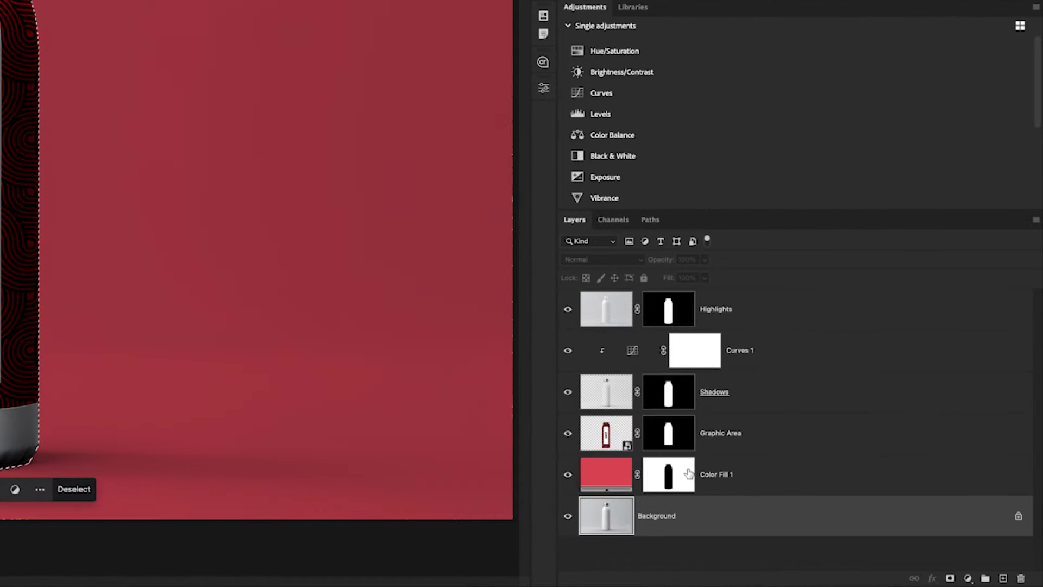
{"action": "left_click", "coordinate": [689, 474]}
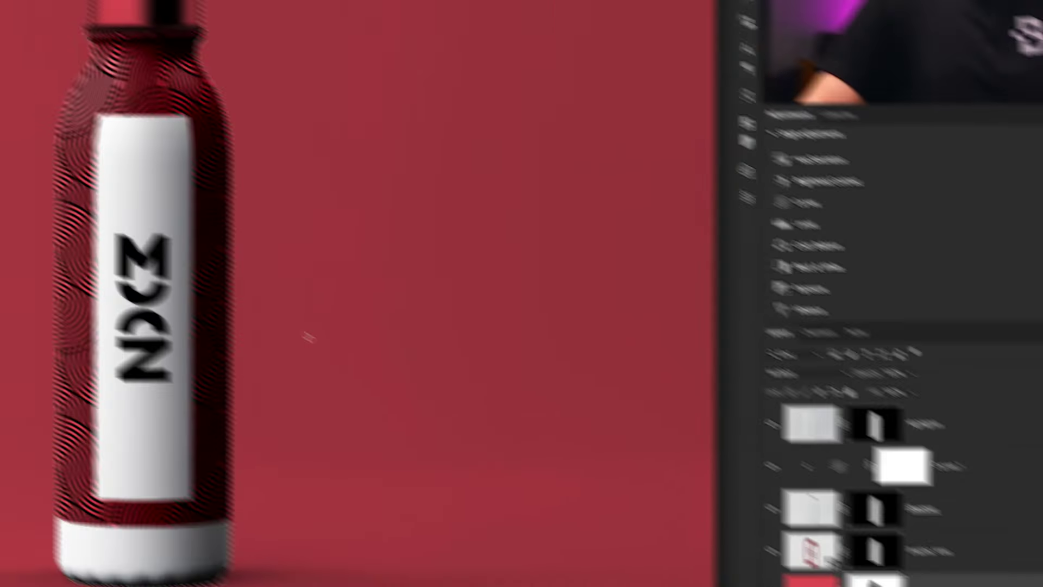
{"action": "key", "text": "b"}
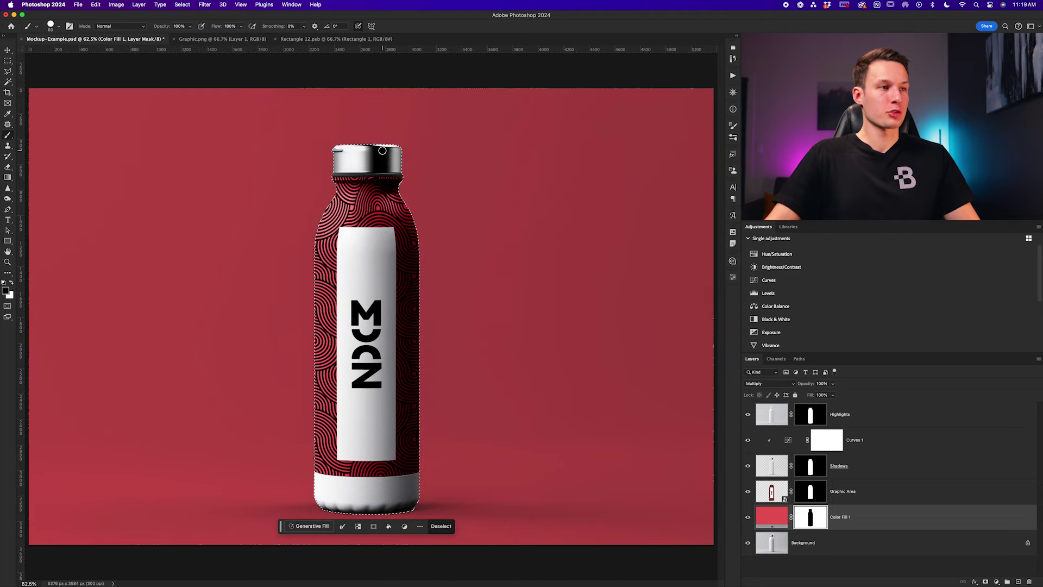
{"action": "key", "text": "super+d"}
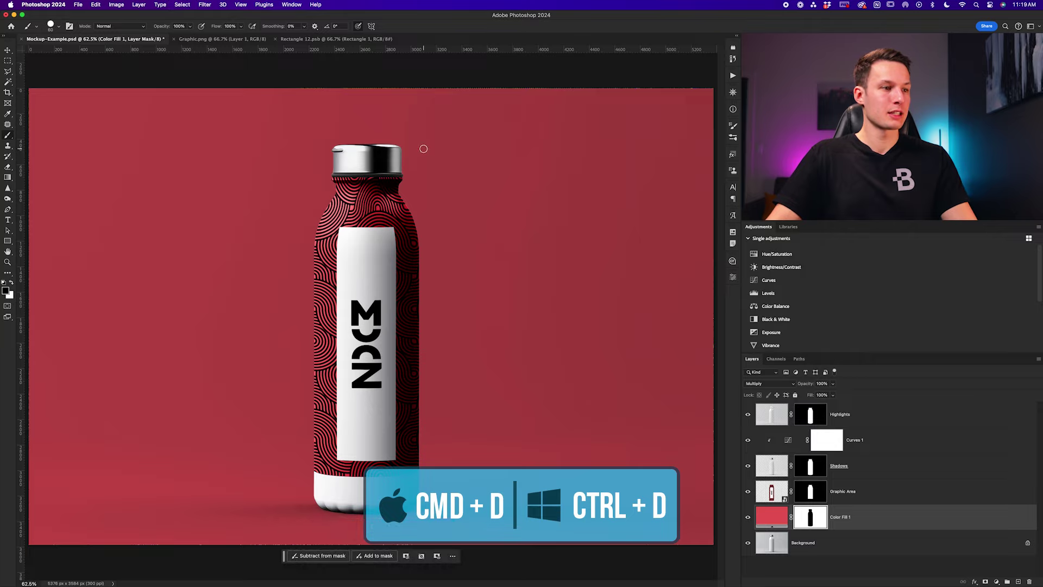
Change the Color Fill 1 colour to a light blue, about RGB 148, 219, 246
{"action": "key", "text": "super+minus"}
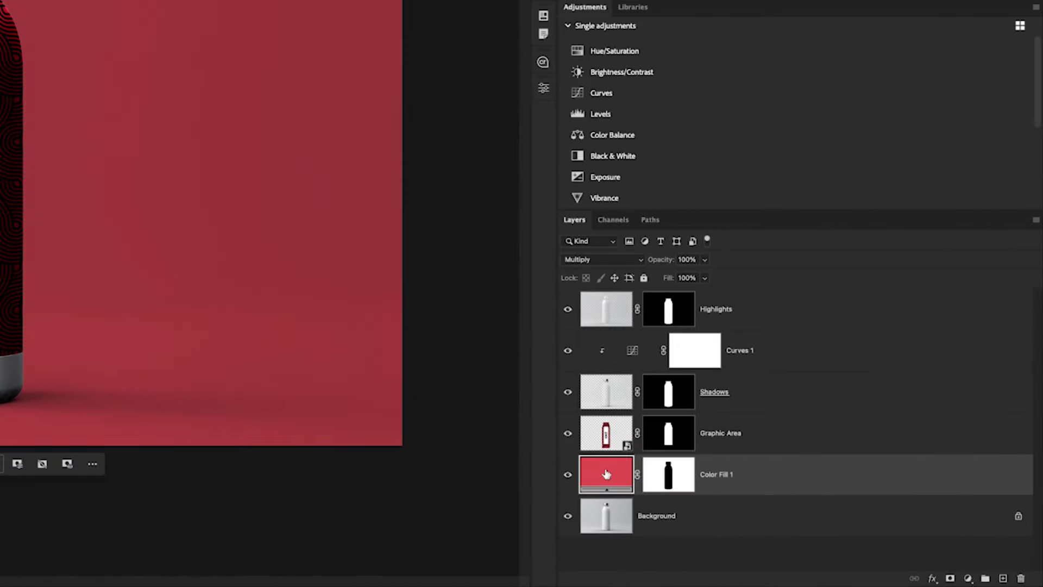
{"action": "double_click", "coordinate": [607, 475]}
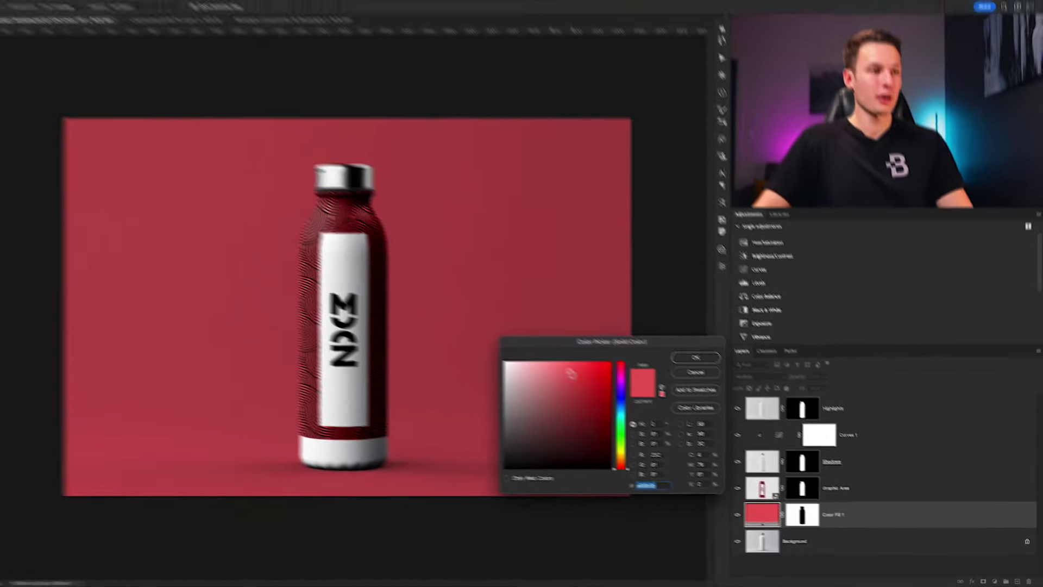
{"action": "left_click_drag", "start_coordinate": [274, 253], "coordinate": [312, 249]}
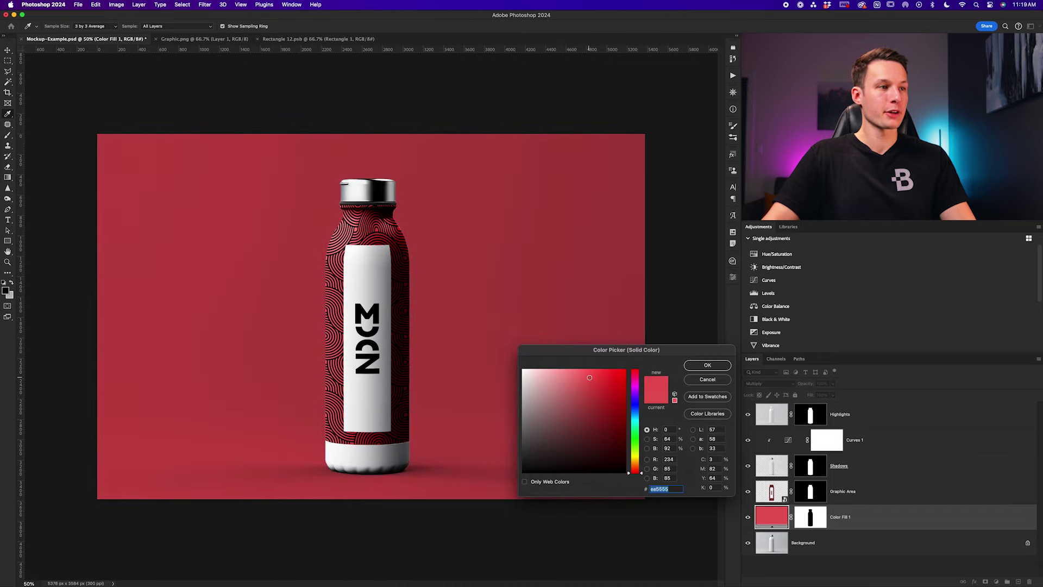
{"action": "left_click_drag", "start_coordinate": [583, 374], "coordinate": [595, 382]}
{"action": "left_click_drag", "start_coordinate": [643, 448], "coordinate": [638, 418]}
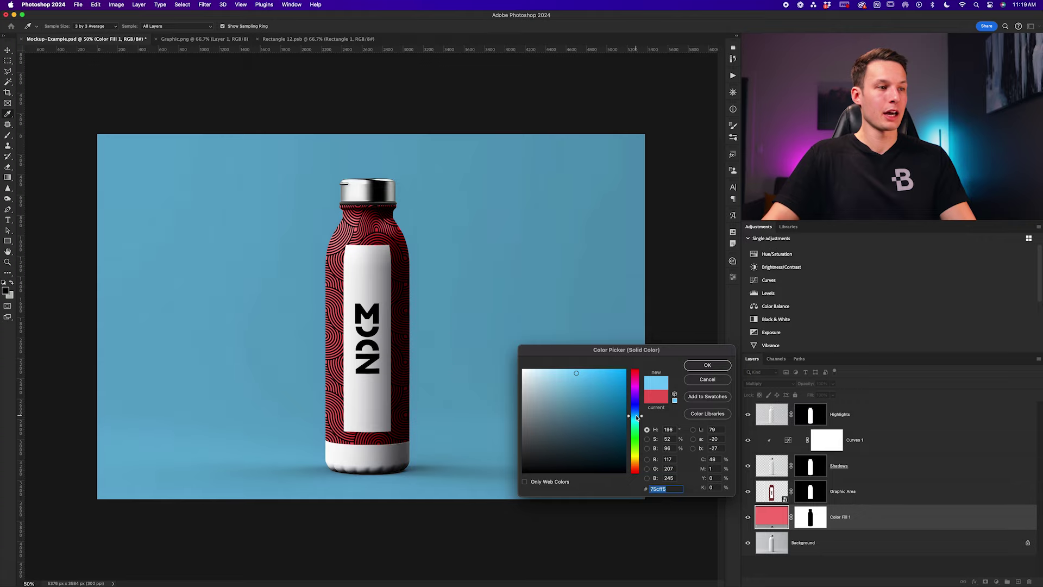
{"action": "left_click_drag", "start_coordinate": [573, 382], "coordinate": [568, 373]}
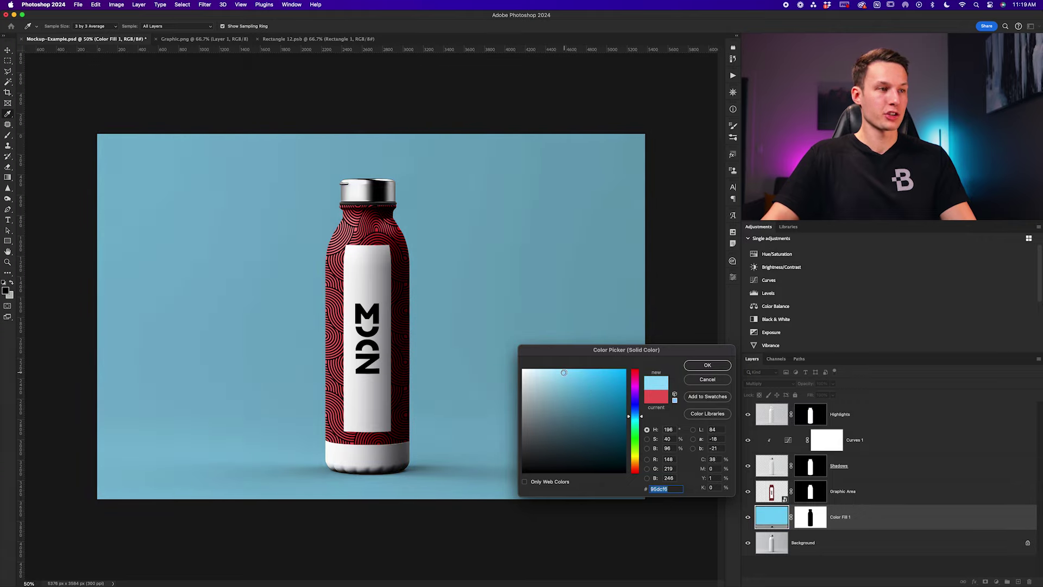
{"action": "key", "text": "Return"}
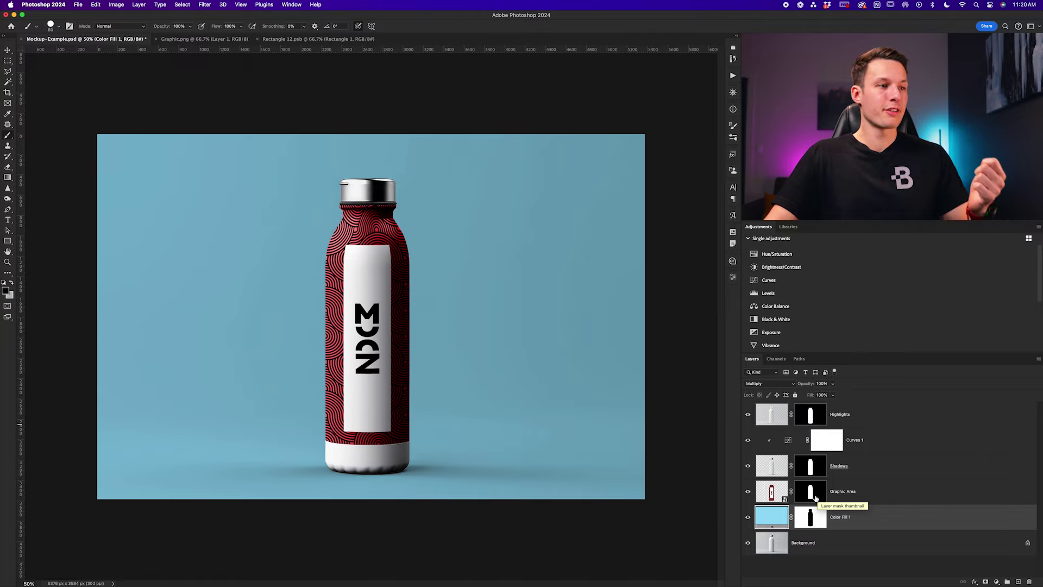